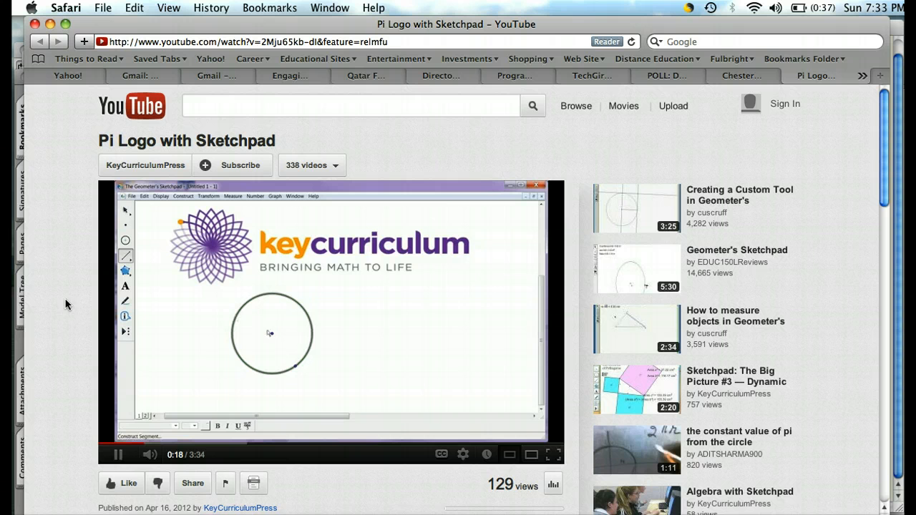
# Step: Pause the Pi Logo tutorial video and switch to Sketchpad
pyautogui.click(121, 456)
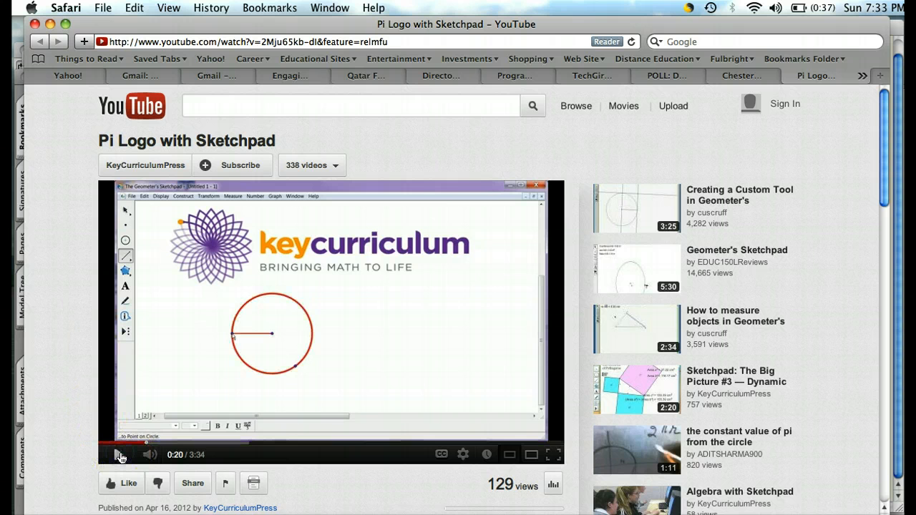
pyautogui.press('super+Tab')
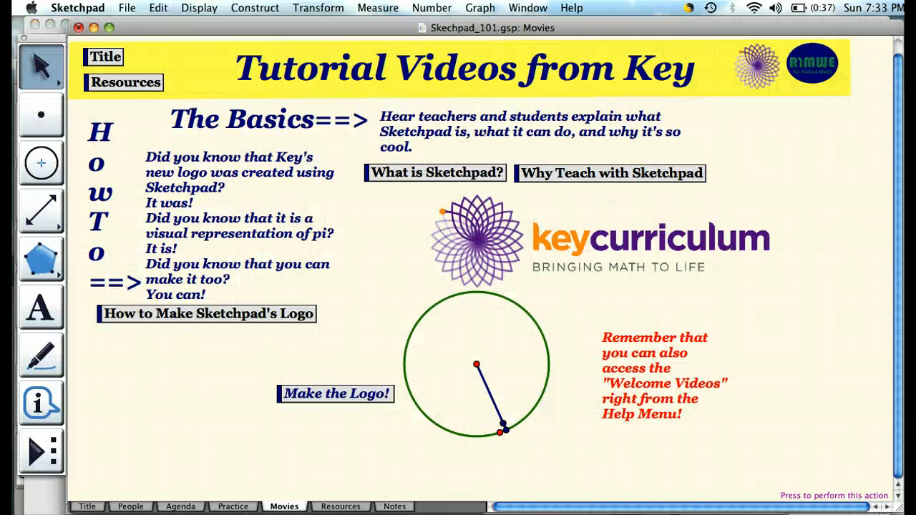
# Step: Add a blank page named Logo to the Skechpad_101.gsp document
pyautogui.click(158, 9)
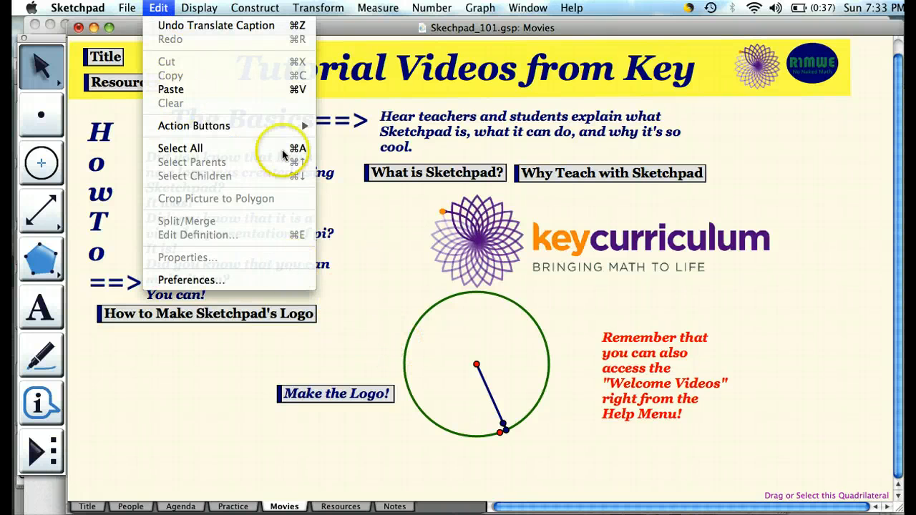
pyautogui.moveTo(184, 22)
pyautogui.moveTo(159, 9)
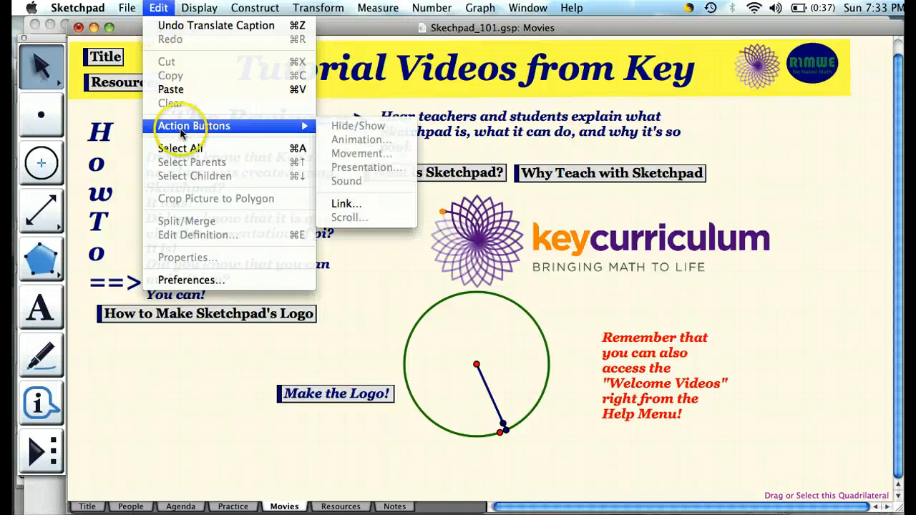
pyautogui.moveTo(127, 8)
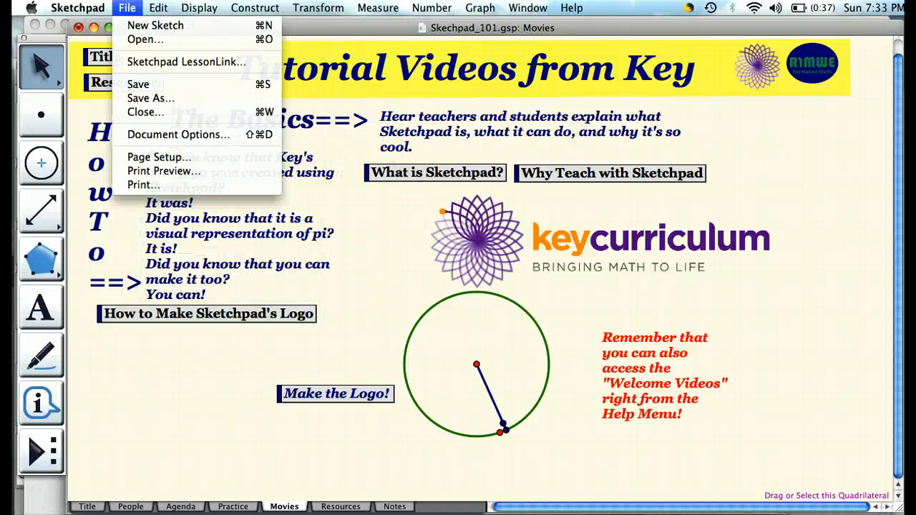
pyautogui.click(155, 136)
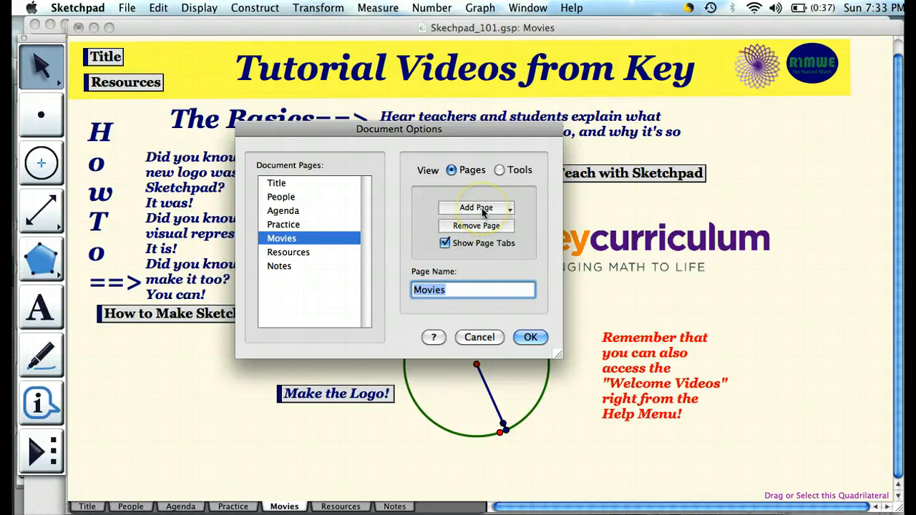
pyautogui.click(482, 209)
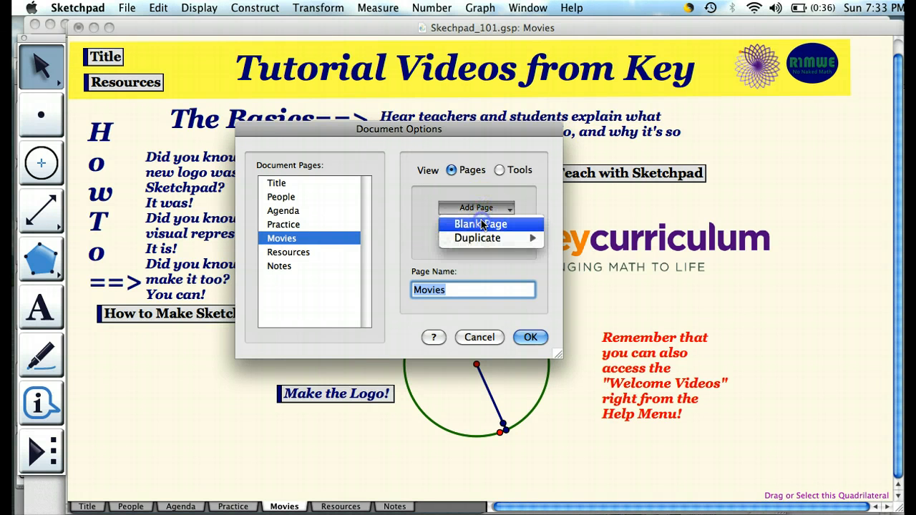
pyautogui.click(482, 225)
pyautogui.write('Logo')
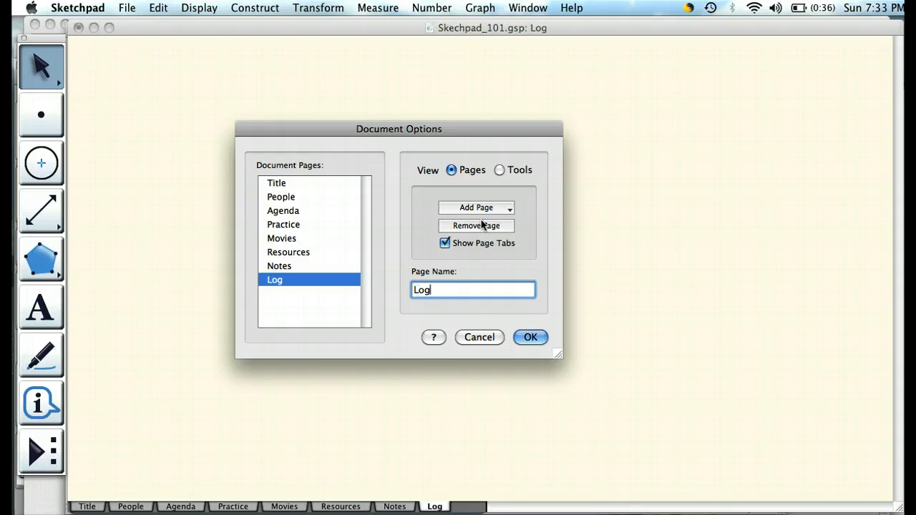
pyautogui.press('Return')
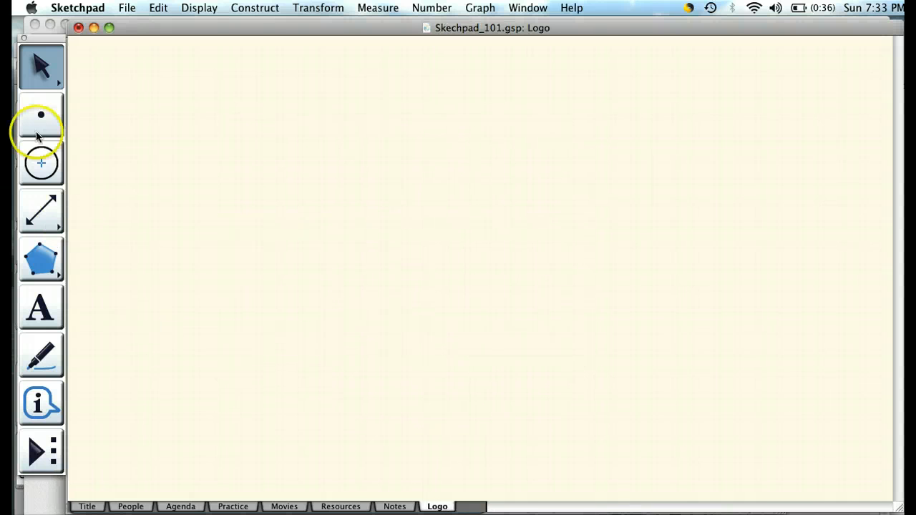
# Step: Draw a large circle in the upper-left part of the Logo page and give it a medium, solid line style
pyautogui.click(41, 163)
pyautogui.moveTo(282, 167); pyautogui.dragTo(397, 222)
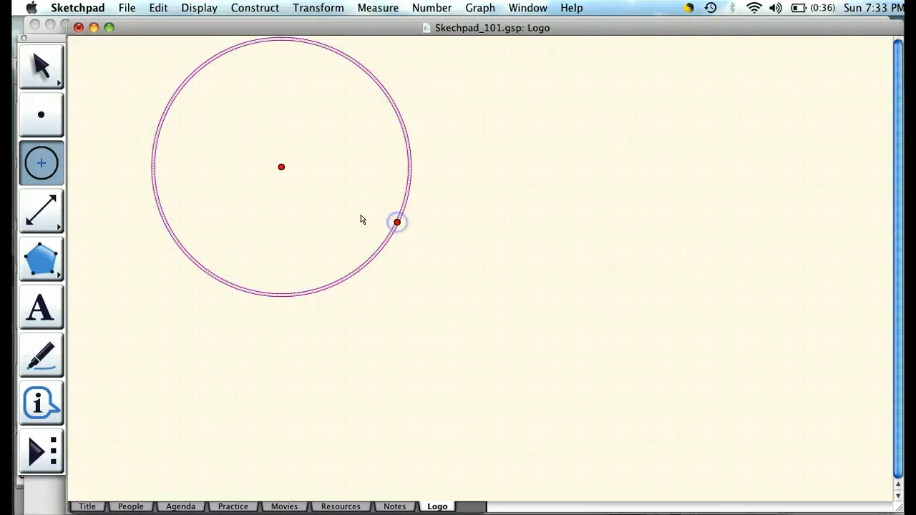
pyautogui.click(198, 8)
pyautogui.moveTo(214, 42)
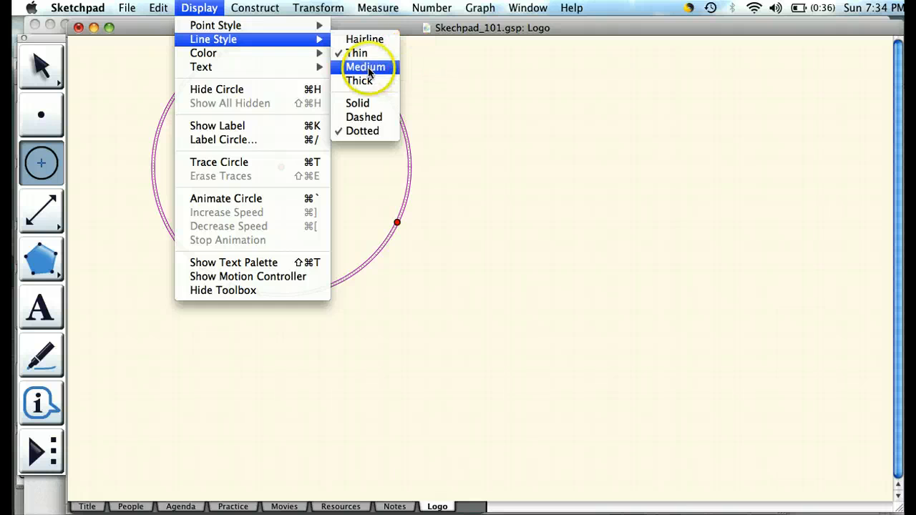
pyautogui.click(368, 67)
pyautogui.click(198, 8)
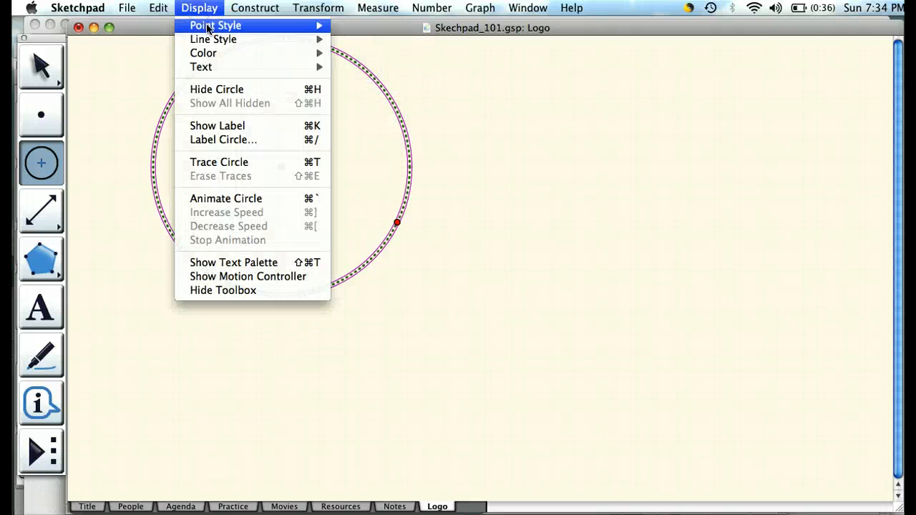
pyautogui.moveTo(212, 41)
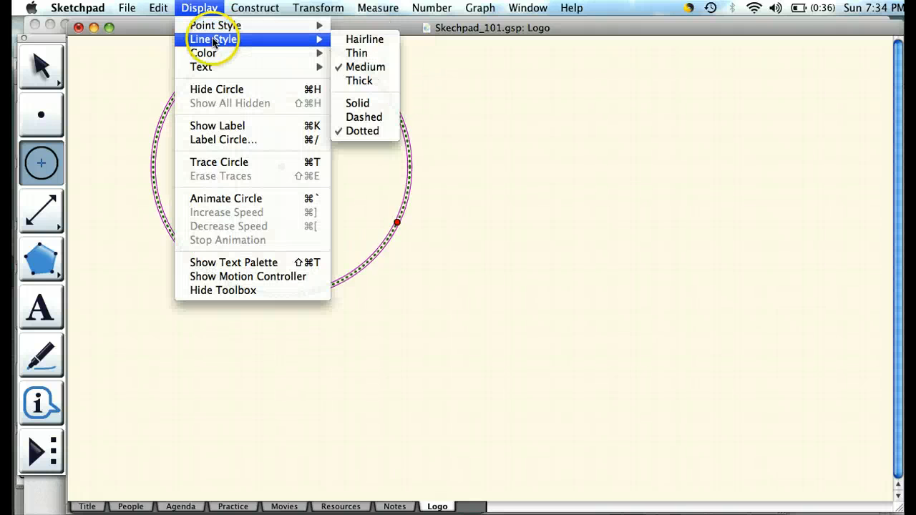
pyautogui.click(354, 103)
# Step: Move the circle's center point downward so the whole circle sits lower on the page, and deselect everything
pyautogui.click(41, 63)
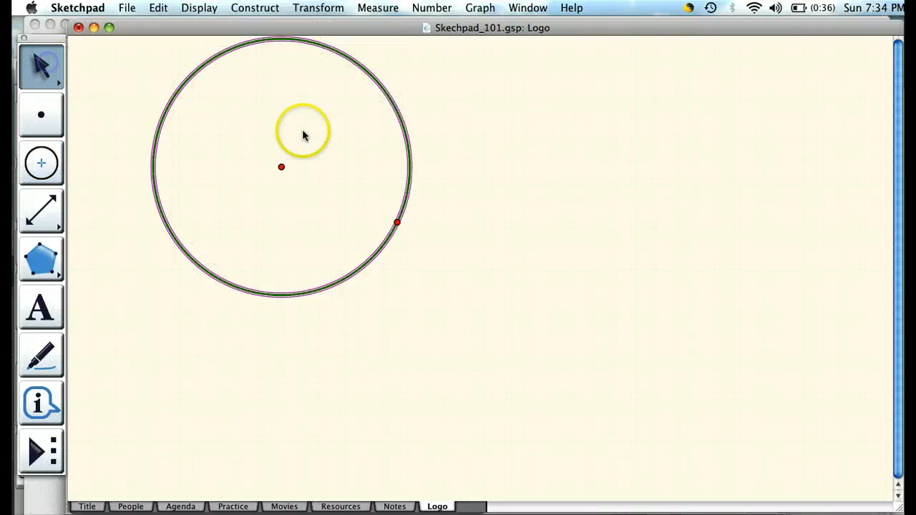
pyautogui.moveTo(283, 166); pyautogui.dragTo(278, 218)
pyautogui.click(169, 154)
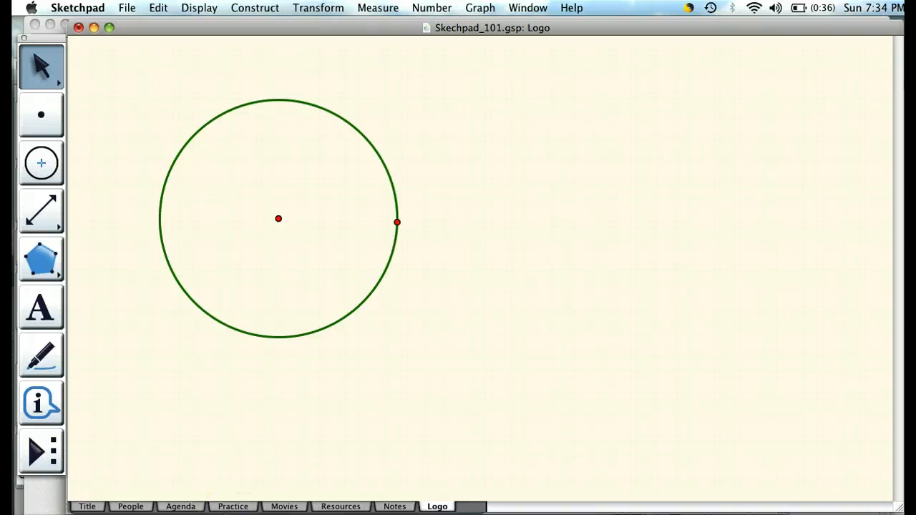
# Step: Check the paused tutorial in Safari, and back in Sketchpad construct a segment from the circle's center to a new point on its upper-right circumference
pyautogui.press('super+Tab')
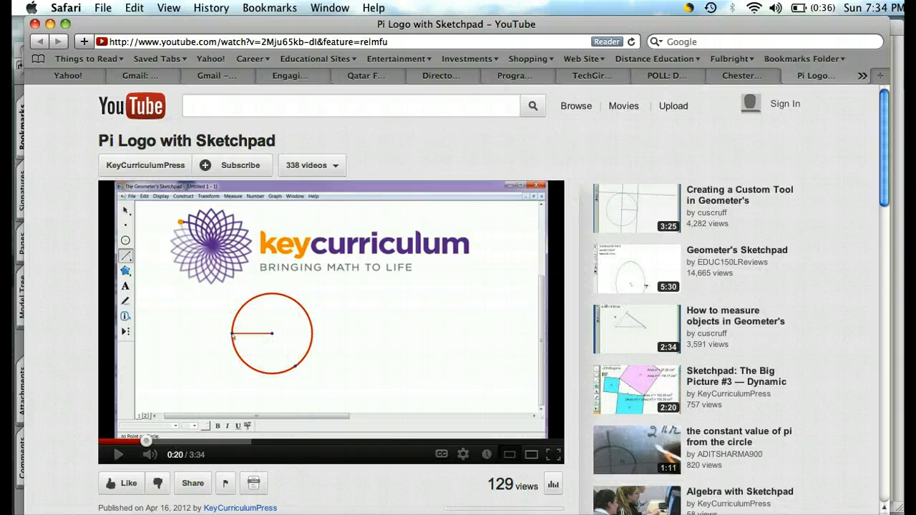
pyautogui.press('super+Tab')
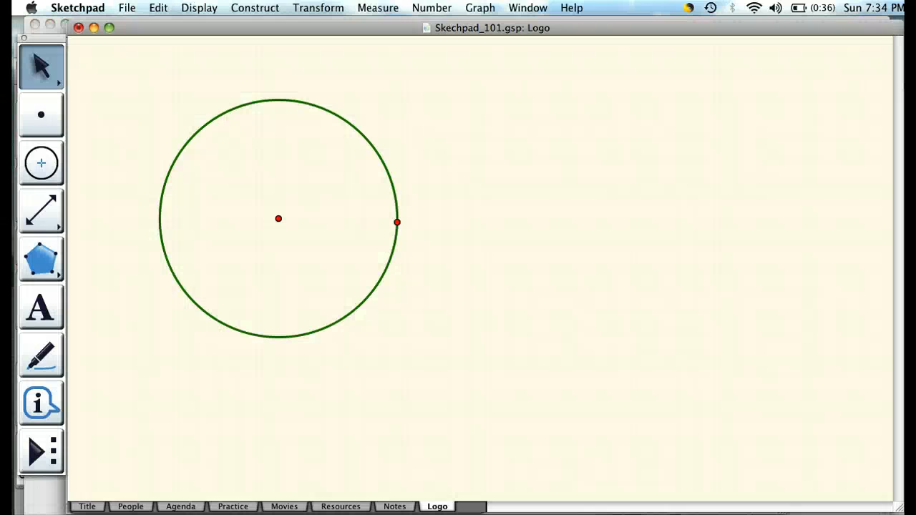
pyautogui.click(42, 213)
pyautogui.click(43, 214)
pyautogui.moveTo(43, 213); pyautogui.dragTo(82, 214)
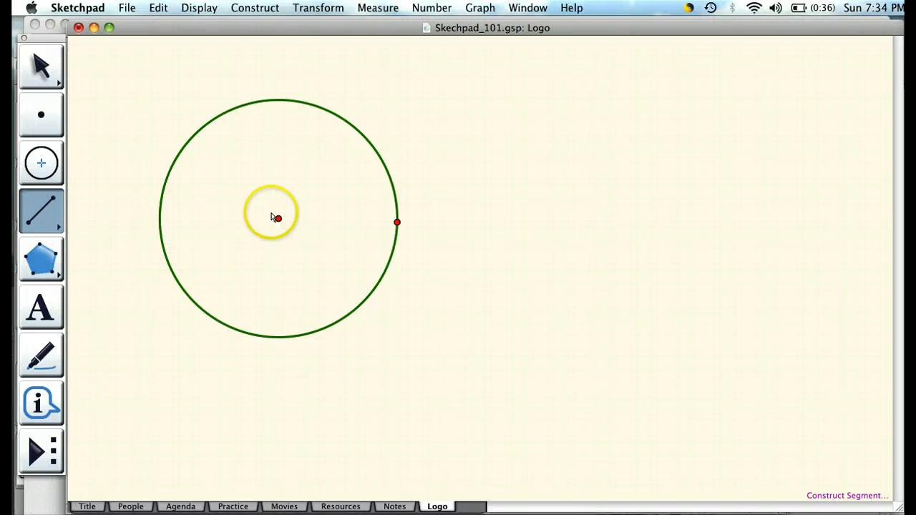
pyautogui.moveTo(277, 217); pyautogui.dragTo(315, 184)
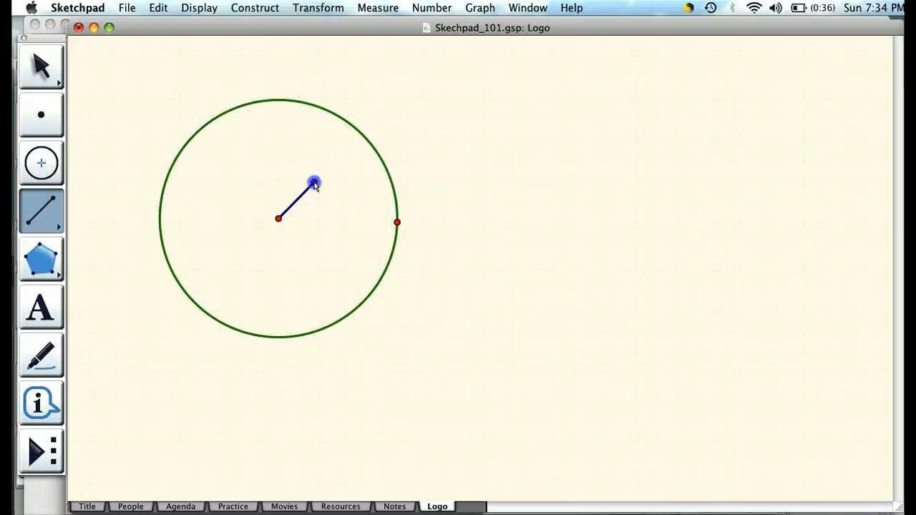
pyautogui.moveTo(315, 184); pyautogui.dragTo(377, 158)
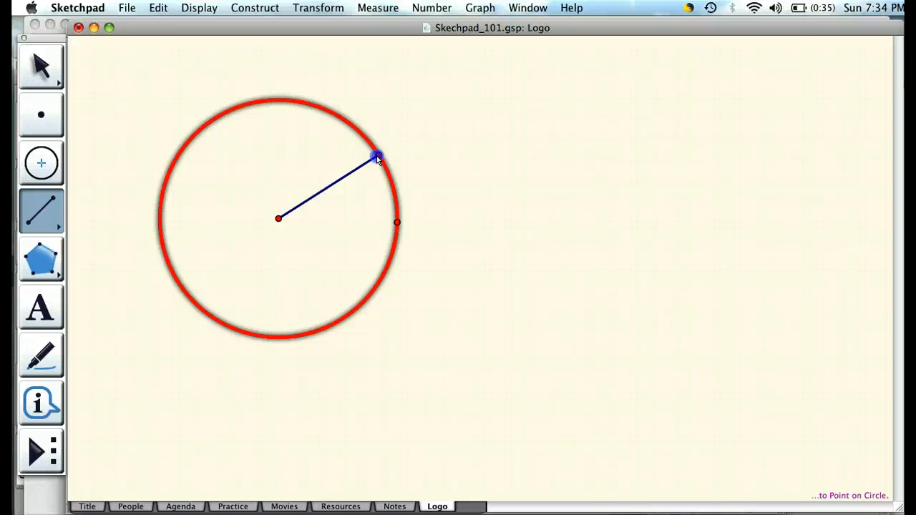
pyautogui.moveTo(378, 159); pyautogui.dragTo(378, 159)
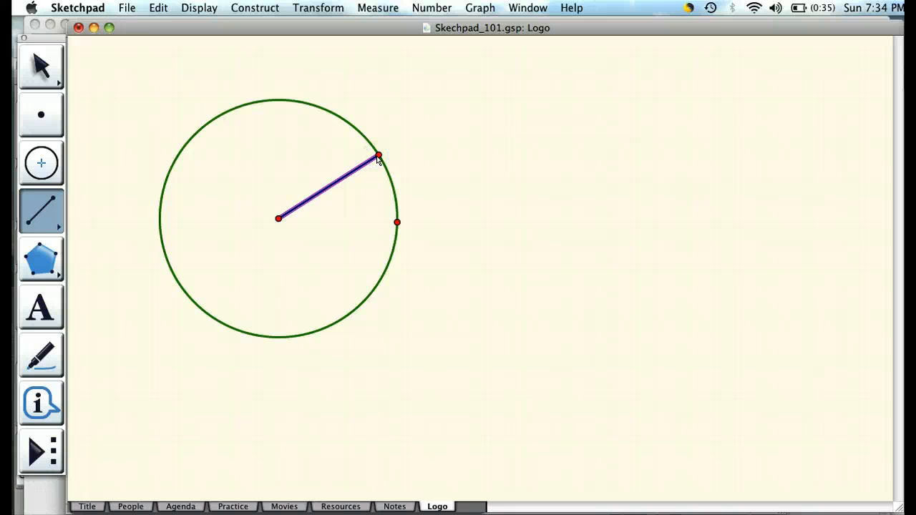
pyautogui.click(46, 68)
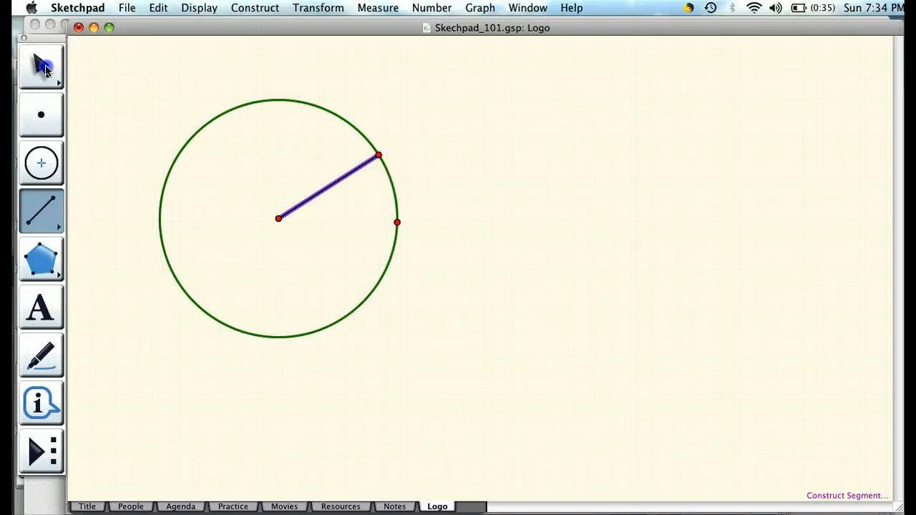
pyautogui.click(96, 94)
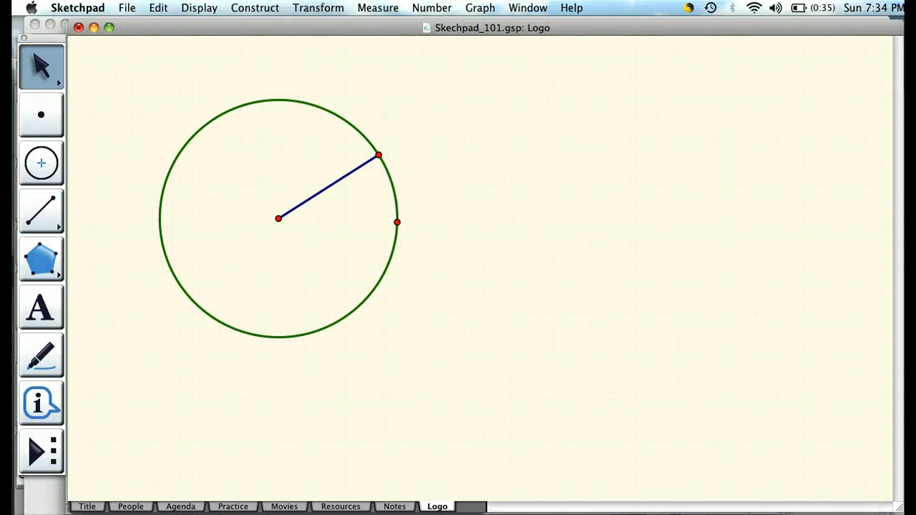
# Step: Switch to Safari, watch the next few seconds of the Pi Logo tutorial up to 0:26, pause it and return to Sketchpad
pyautogui.click(172, 514)
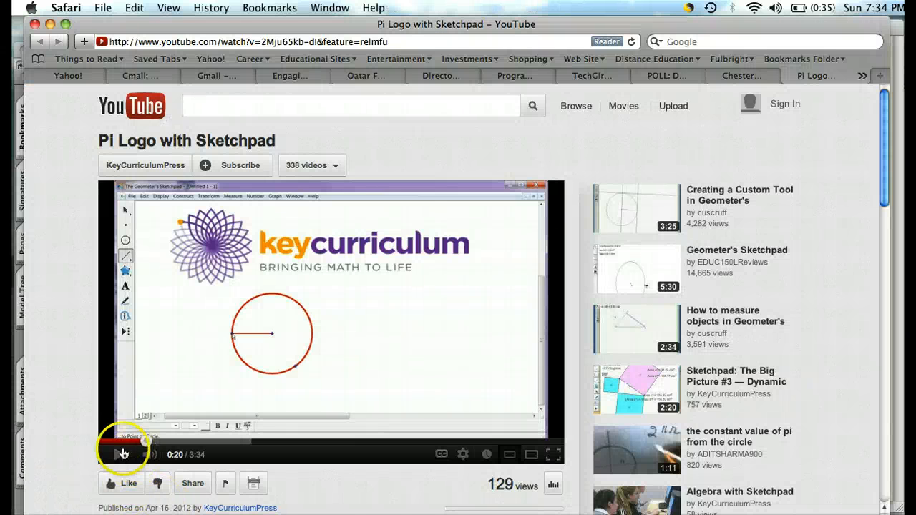
pyautogui.click(119, 458)
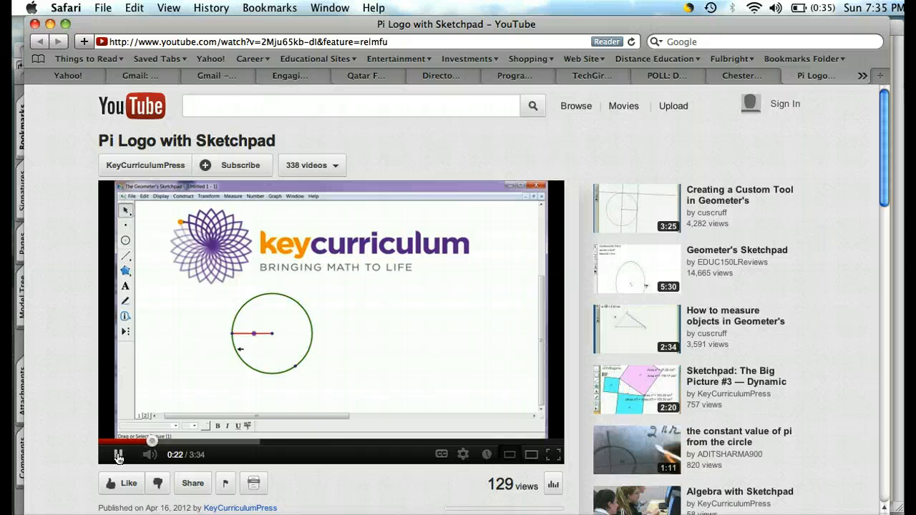
pyautogui.click(119, 458)
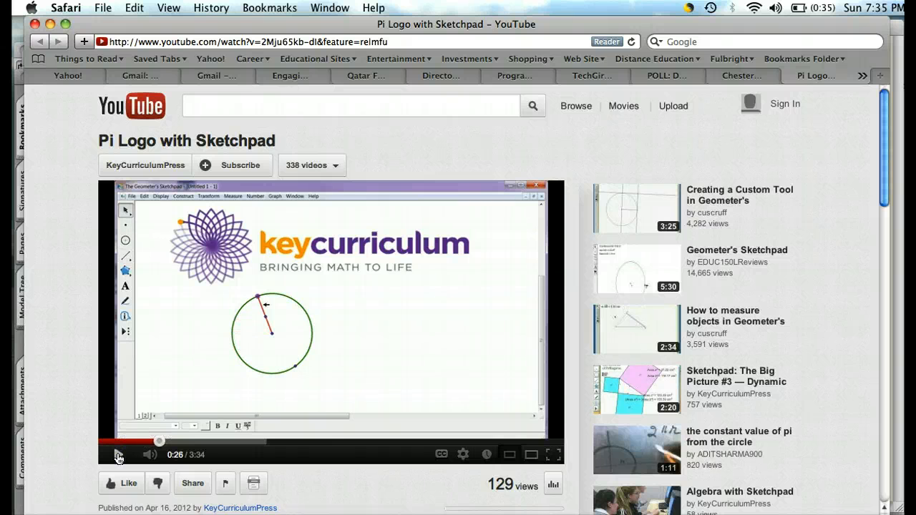
pyautogui.click(315, 514)
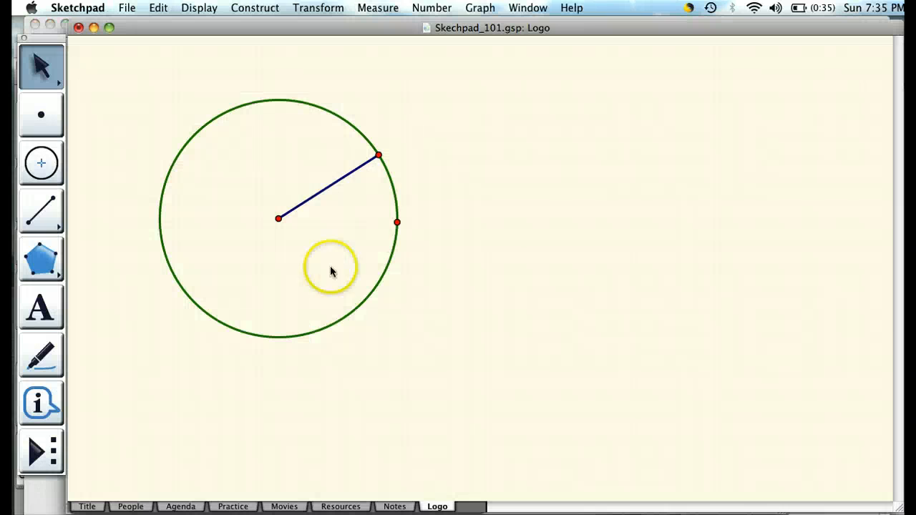
# Step: Construct a point on the radius segment and slide it outward to nearly halfway along the segment
pyautogui.click(326, 188)
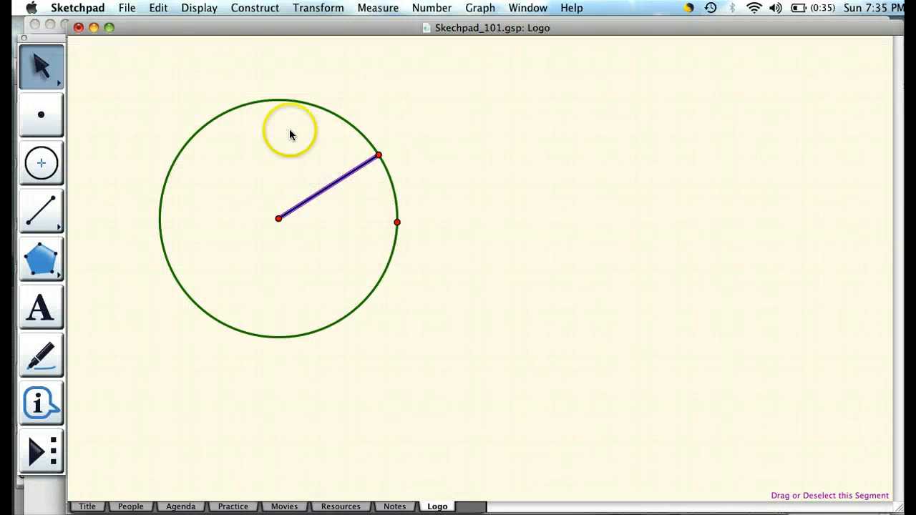
pyautogui.click(256, 8)
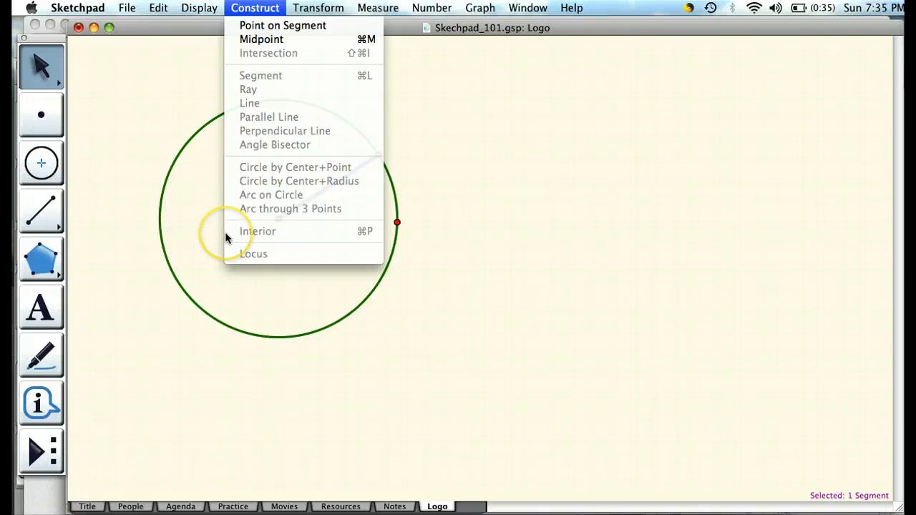
pyautogui.click(315, 25)
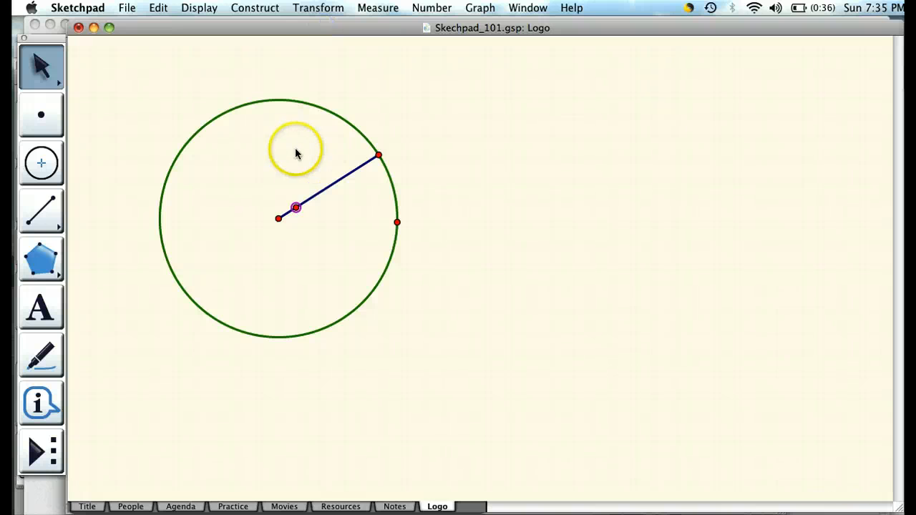
pyautogui.moveTo(296, 208); pyautogui.dragTo(321, 190)
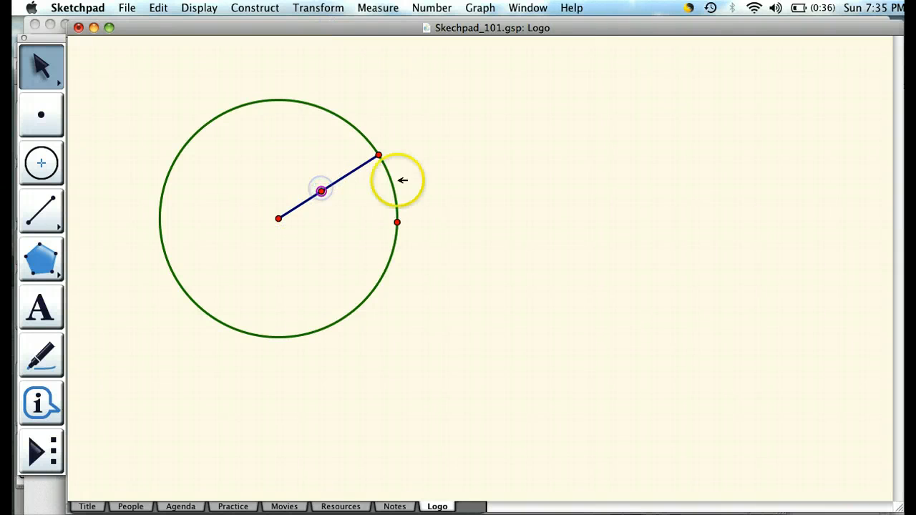
# Step: Test the construction by moving the radius endpoint along the circle, enlarging the circle with its radius point and shifting its center slightly
pyautogui.moveTo(380, 157); pyautogui.dragTo(430, 60)
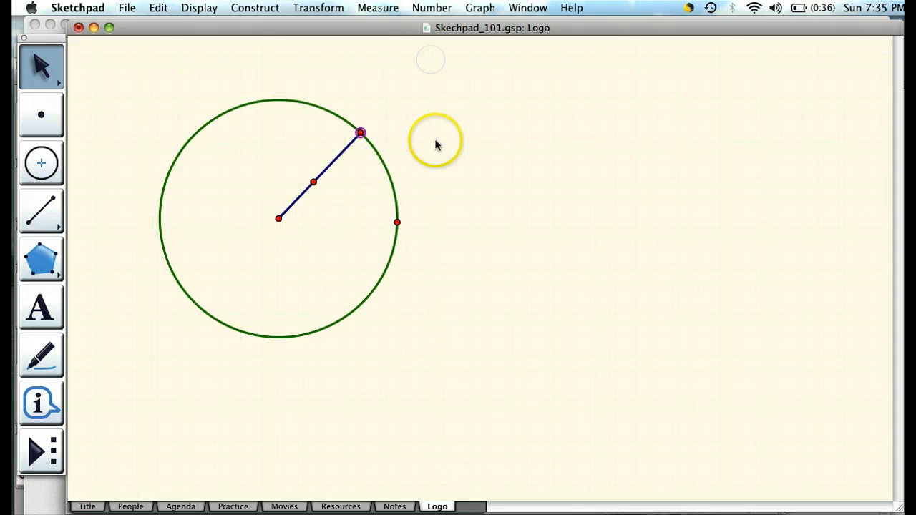
pyautogui.click(436, 145)
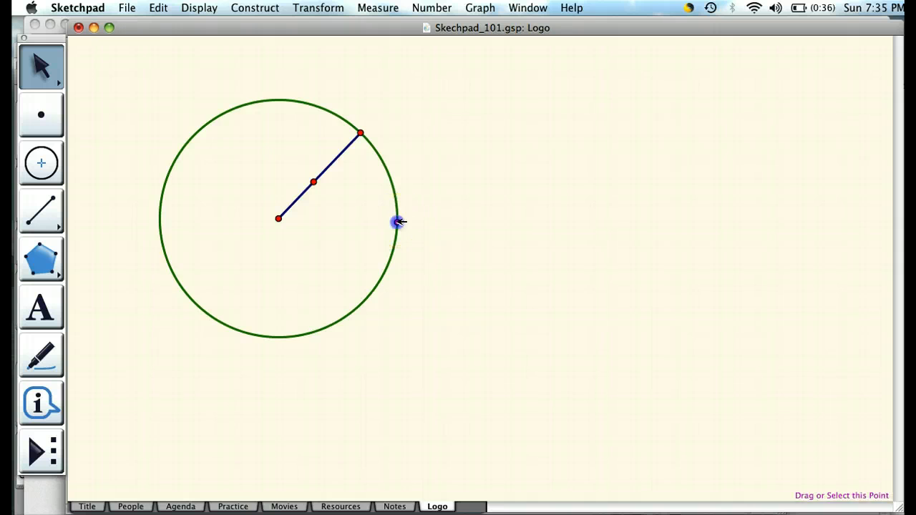
pyautogui.moveTo(399, 221); pyautogui.dragTo(421, 219)
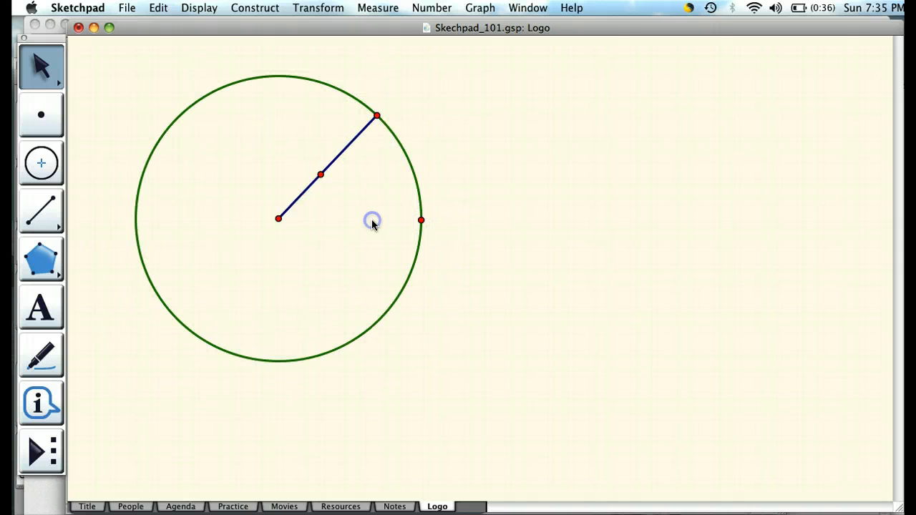
pyautogui.moveTo(278, 218)
pyautogui.mouseDown()
pyautogui.moveTo(321, 217)
pyautogui.moveTo(269, 221)
pyautogui.moveTo(283, 224)
pyautogui.mouseUp()
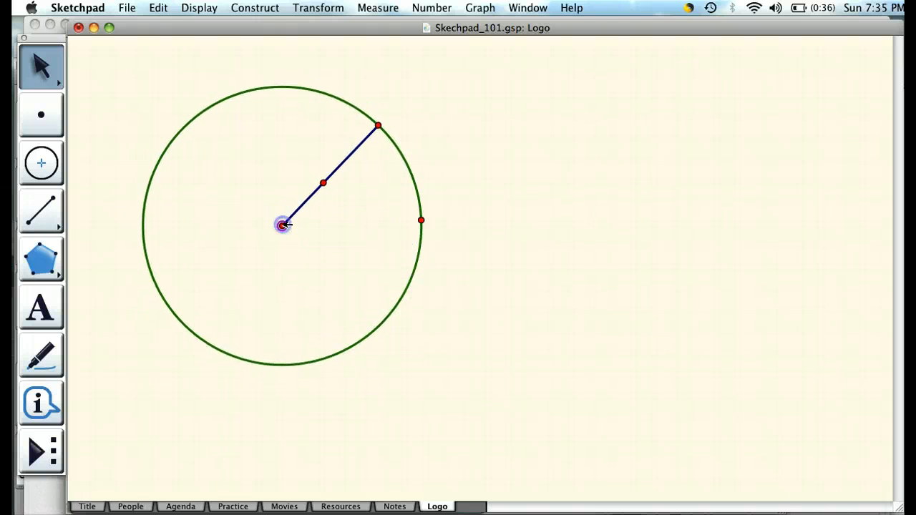
# Step: Switch to Safari, watch the Pi Logo tutorial from 0:26 to 0:57, pause it and return to Sketchpad
pyautogui.click(358, 242)
pyautogui.click(181, 514)
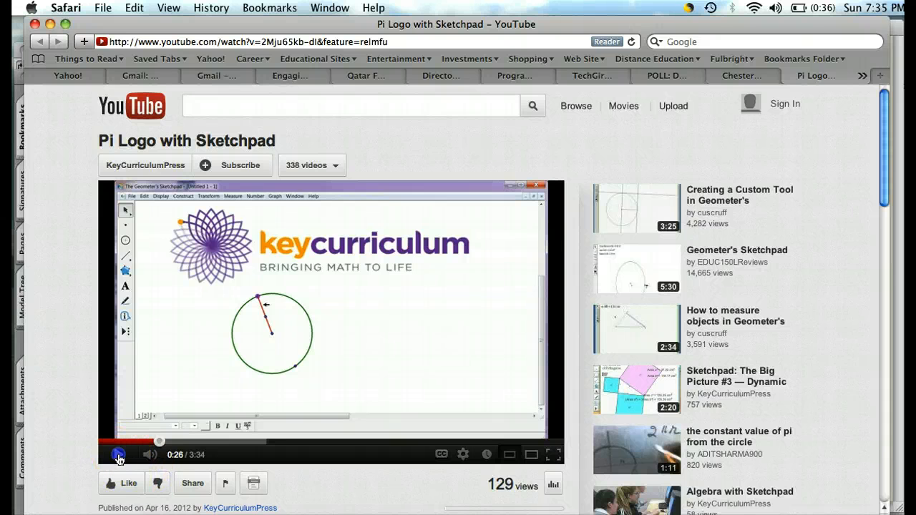
pyautogui.click(119, 456)
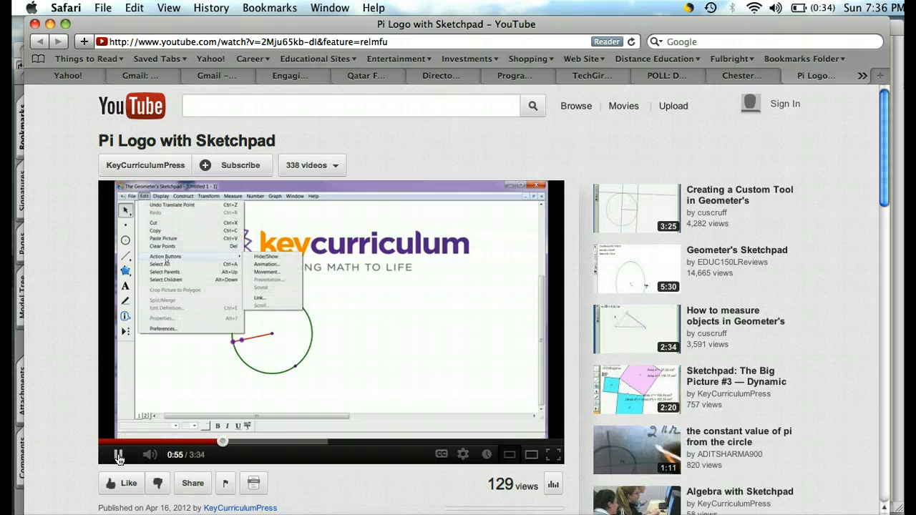
pyautogui.click(118, 459)
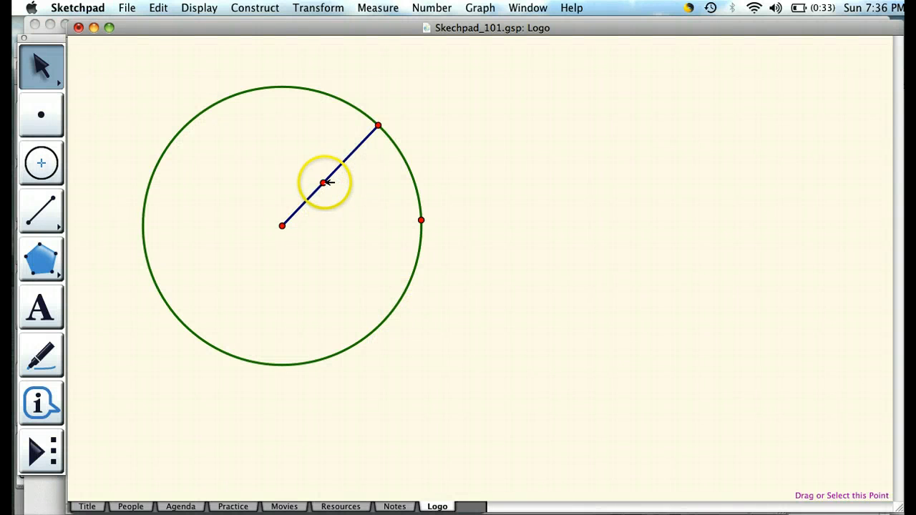
# Step: Animate the point on the radius segment together with the segment's endpoint on the circle
pyautogui.click(324, 182)
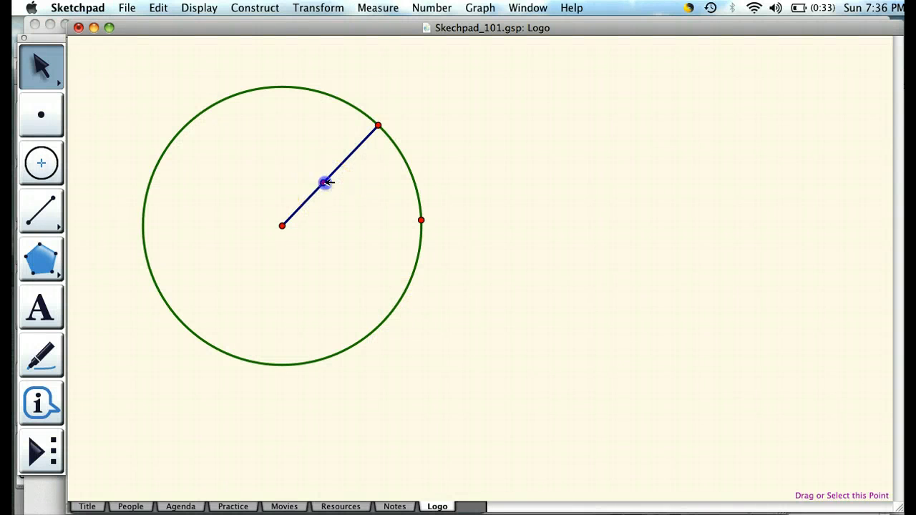
pyautogui.click(378, 124)
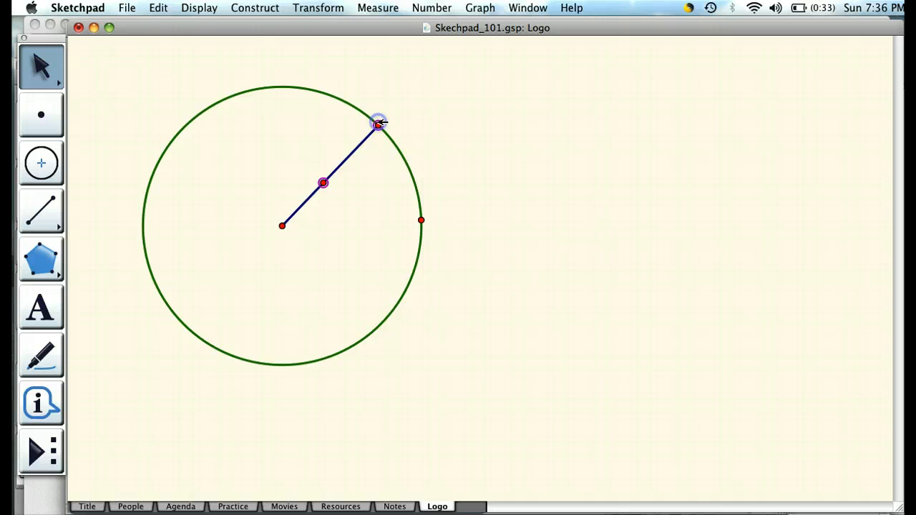
pyautogui.click(198, 10)
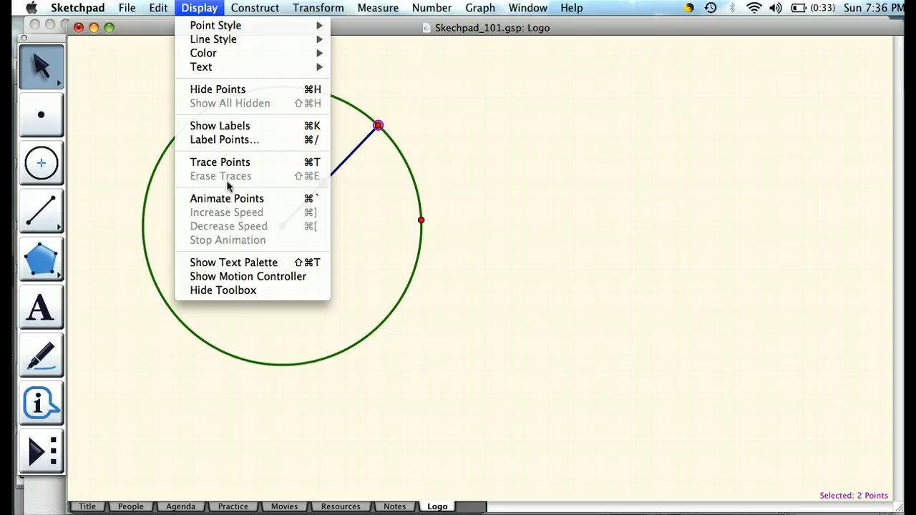
pyautogui.moveTo(158, 8)
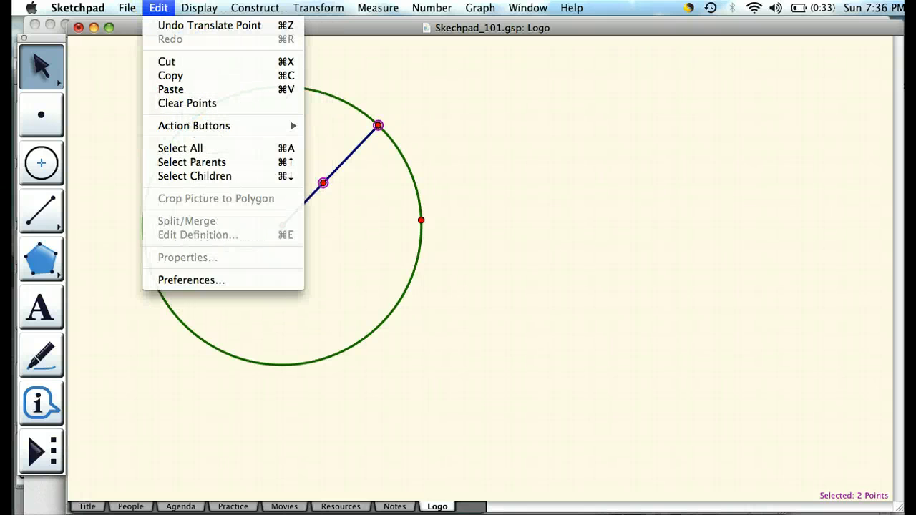
pyautogui.moveTo(186, 126)
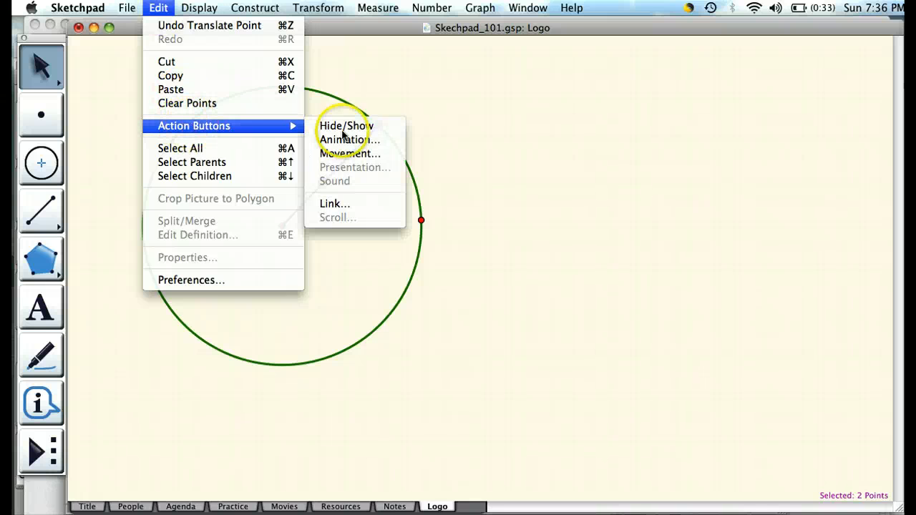
pyautogui.moveTo(204, 10)
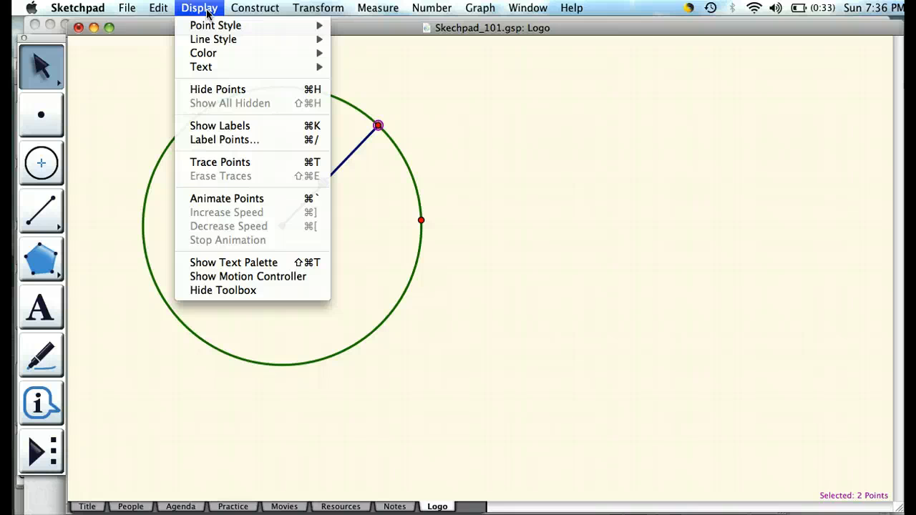
pyautogui.click(245, 199)
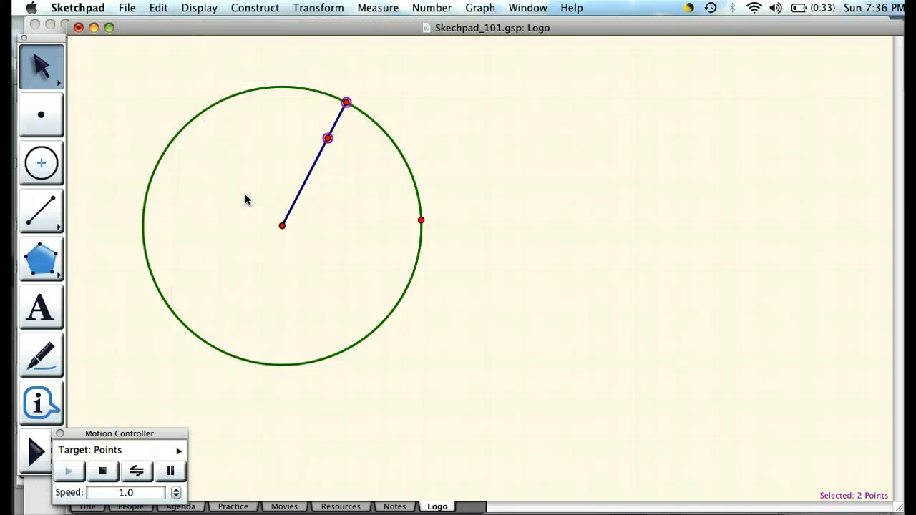
# Step: Move the Motion Controller to the circle's upper right, stop the point animation and close the controller
pyautogui.moveTo(152, 438); pyautogui.dragTo(504, 65)
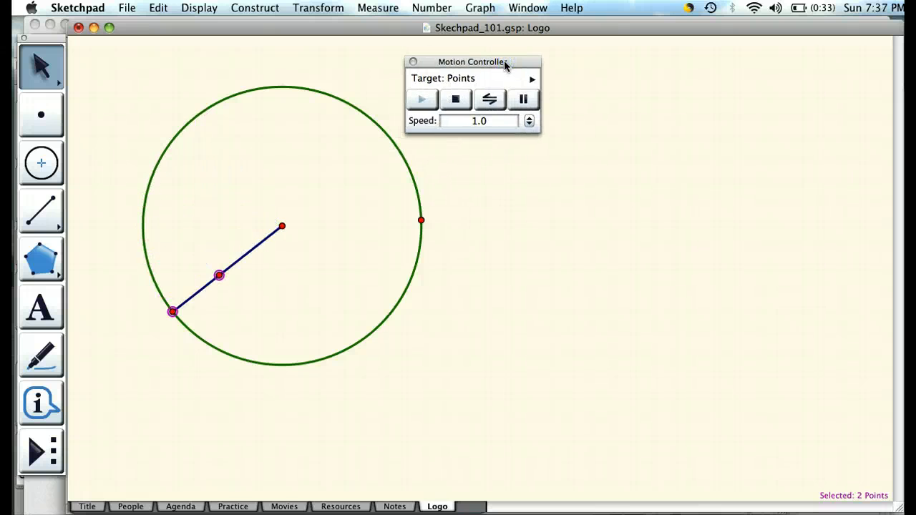
pyautogui.click(457, 99)
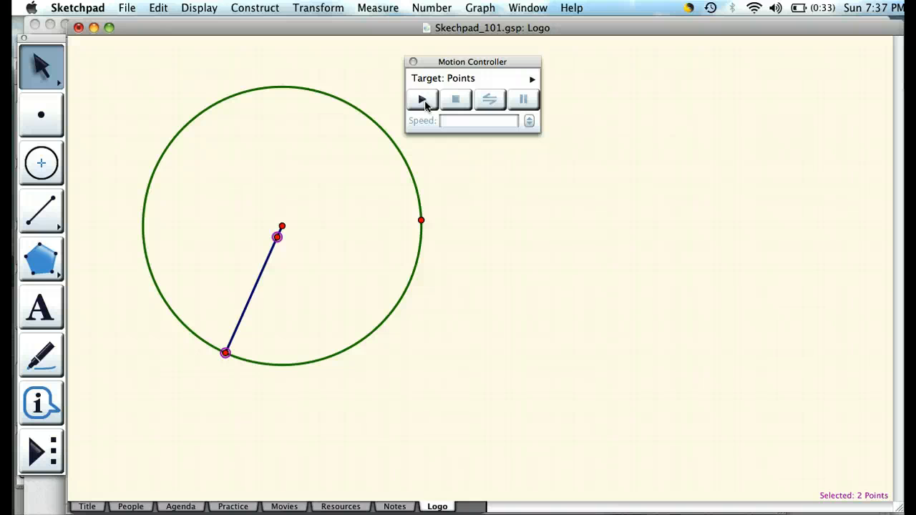
pyautogui.click(412, 63)
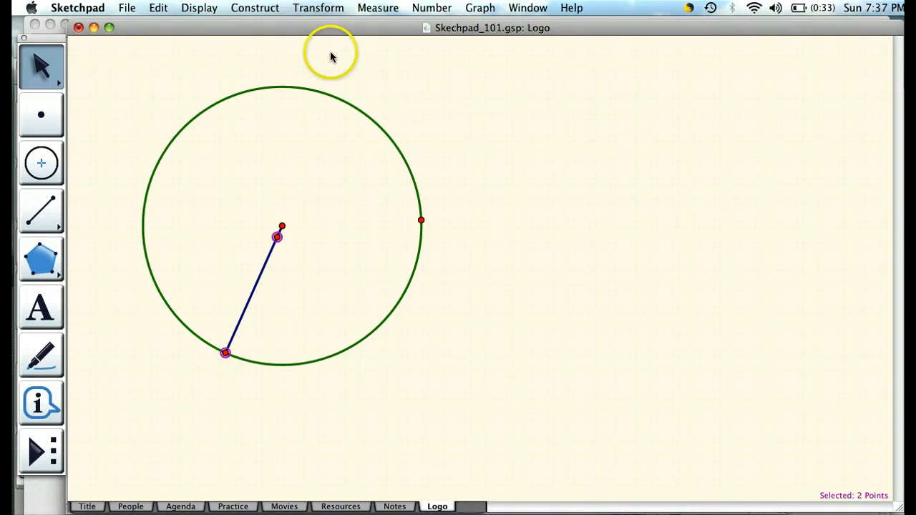
# Step: Create an Animation action button for the two selected points and shift its properties dialog up and away from the segment
pyautogui.click(161, 8)
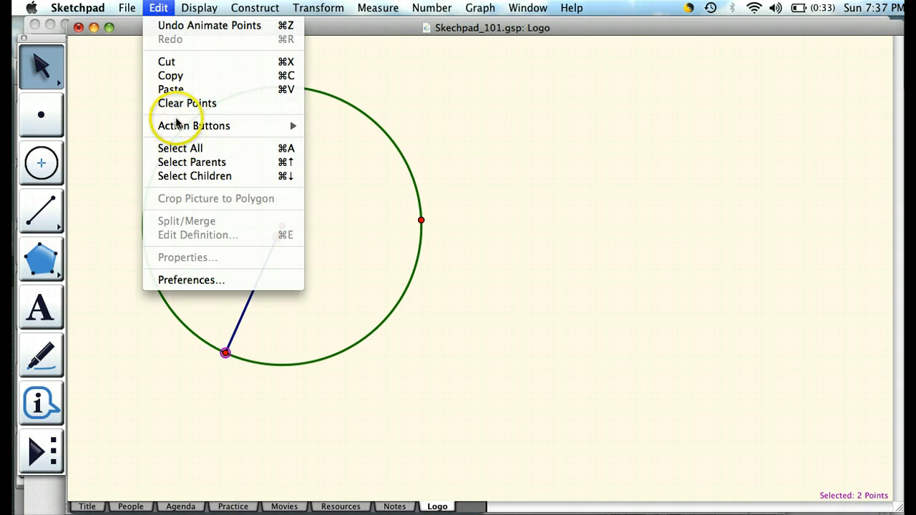
pyautogui.moveTo(179, 126)
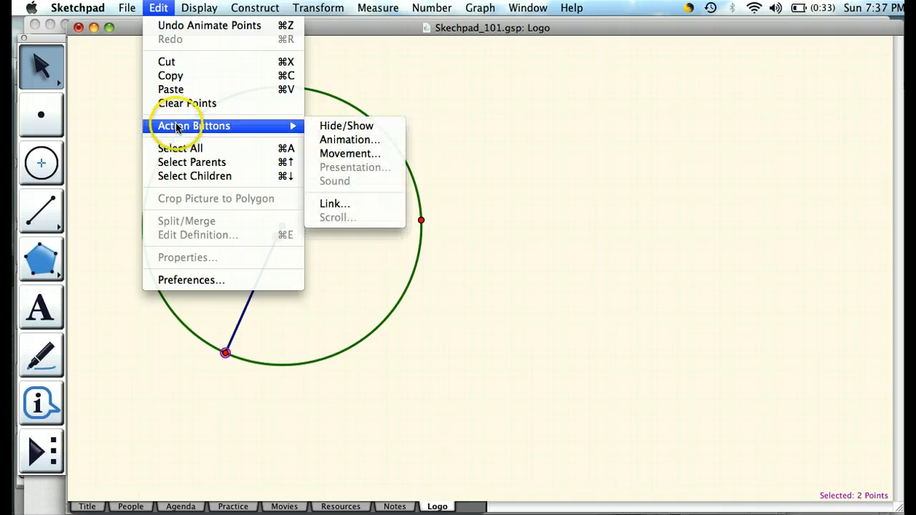
pyautogui.click(330, 141)
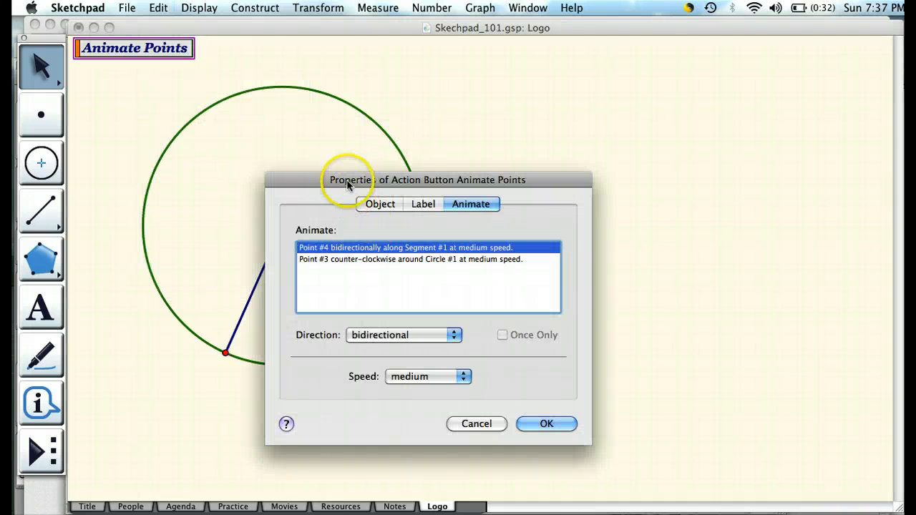
pyautogui.moveTo(349, 184); pyautogui.dragTo(446, 106)
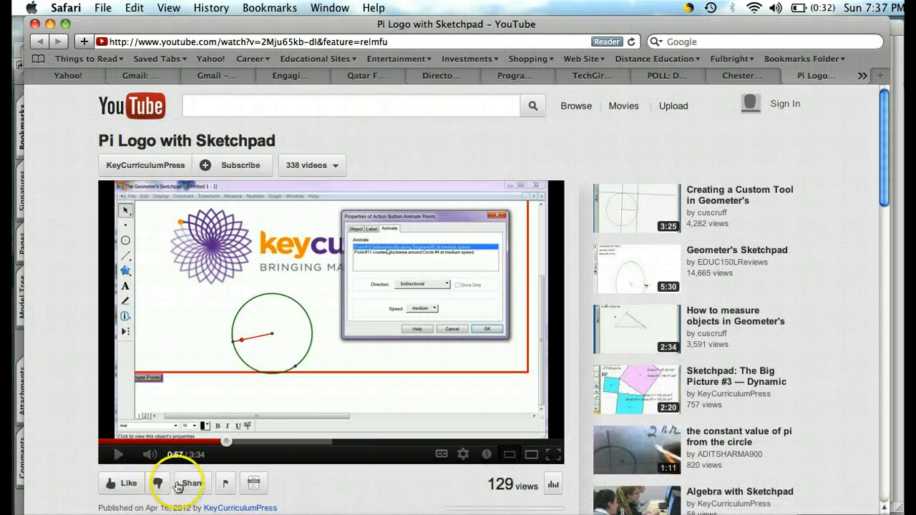
# Step: Watch the Pi Logo tutorial in Safari up to 1:21, pause it and return to the button's properties in Sketchpad
pyautogui.click(118, 455)
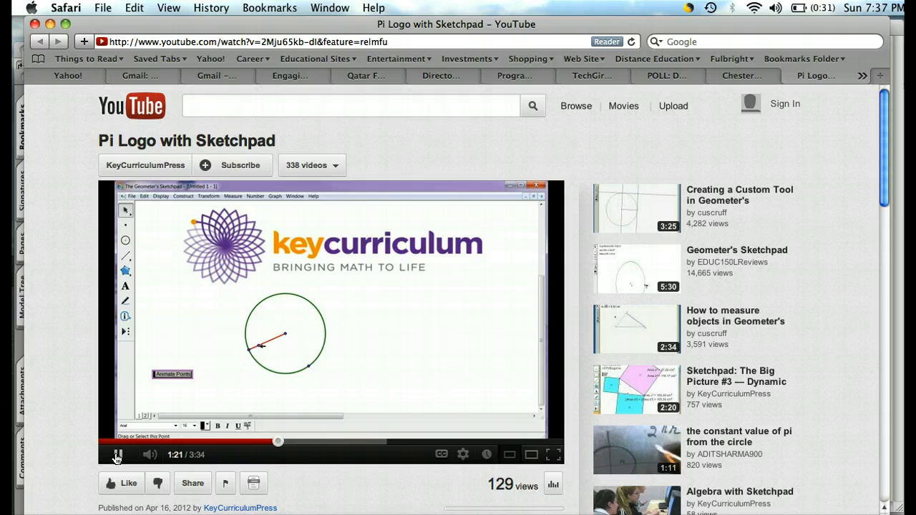
pyautogui.click(116, 456)
pyautogui.press('super+Tab')
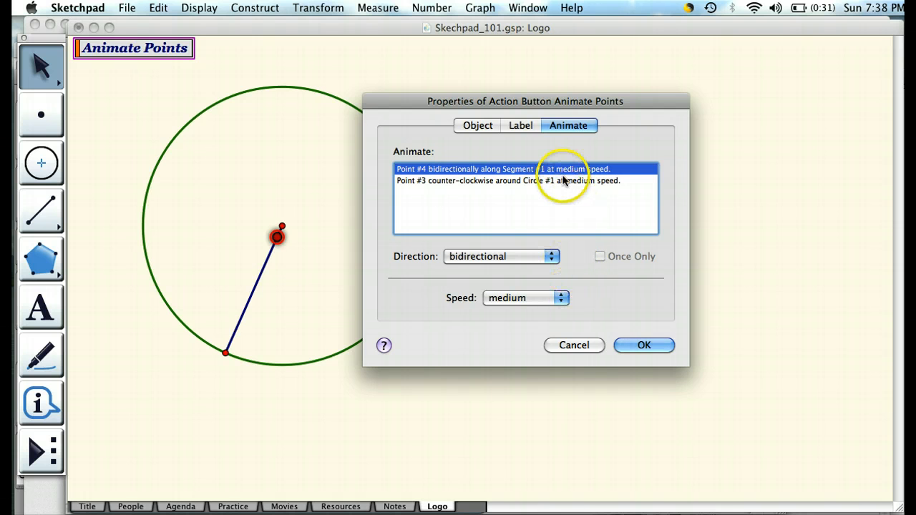
# Step: Accept the button's default animation settings and place the Animate Points button just above the circle's upper right
pyautogui.click(643, 344)
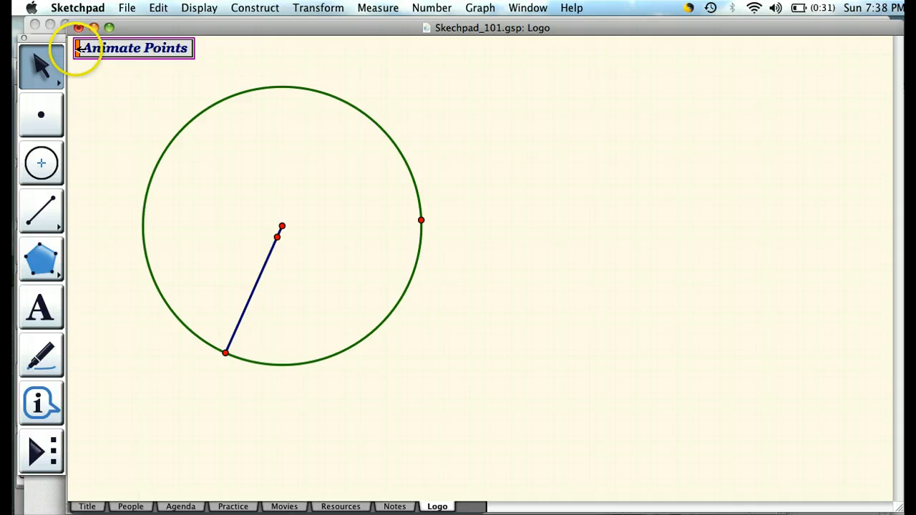
pyautogui.moveTo(79, 48); pyautogui.dragTo(445, 93)
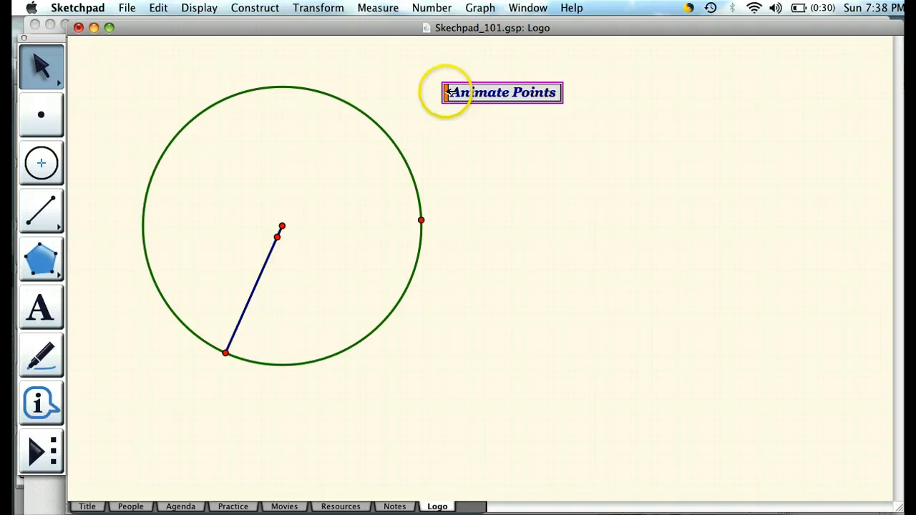
pyautogui.moveTo(447, 92); pyautogui.dragTo(327, 70)
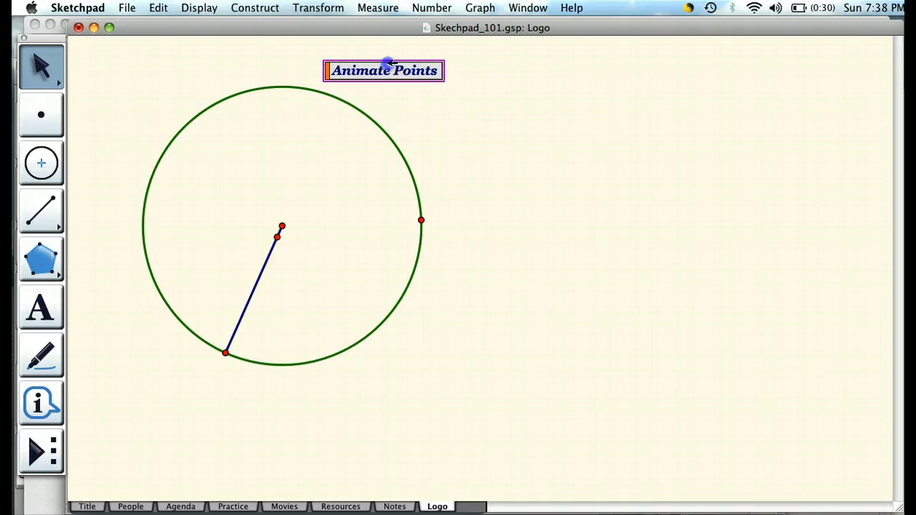
pyautogui.moveTo(387, 63); pyautogui.dragTo(406, 77)
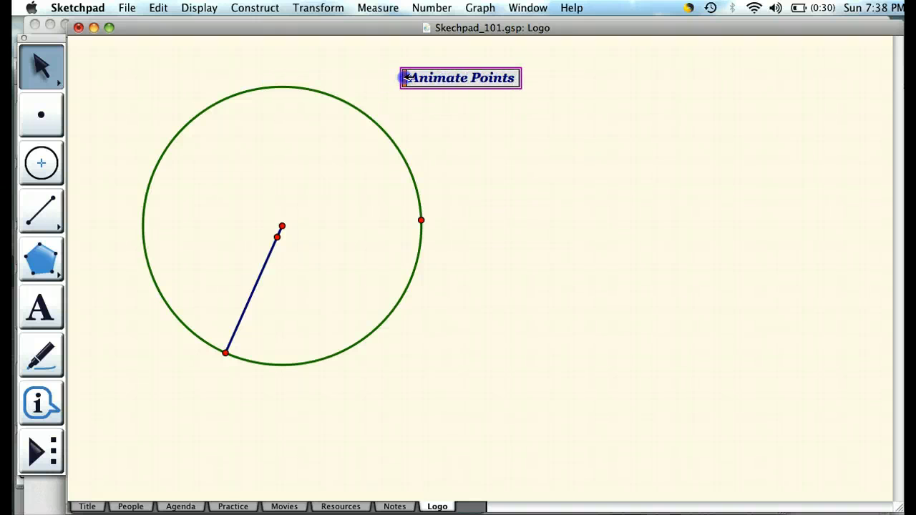
# Step: Test the Animate Points button by starting and stopping the animation twice, and clear the selection
pyautogui.click(442, 83)
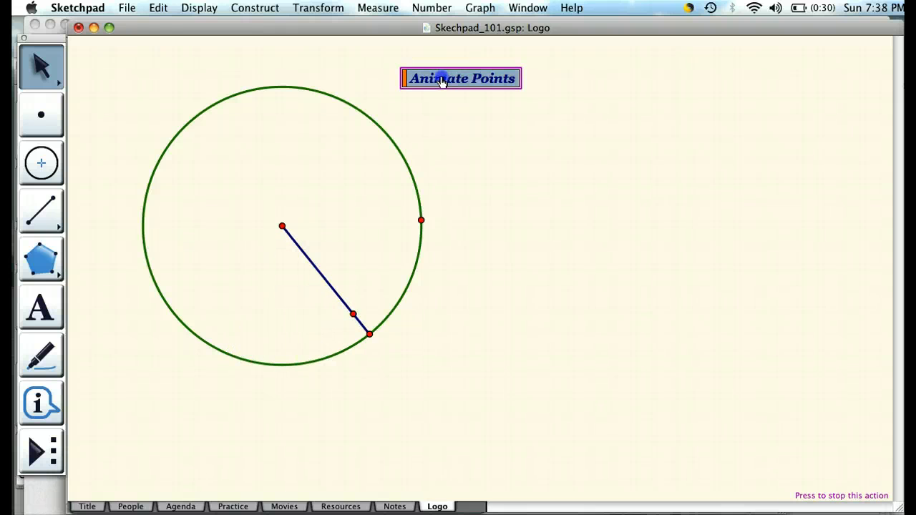
pyautogui.click(441, 83)
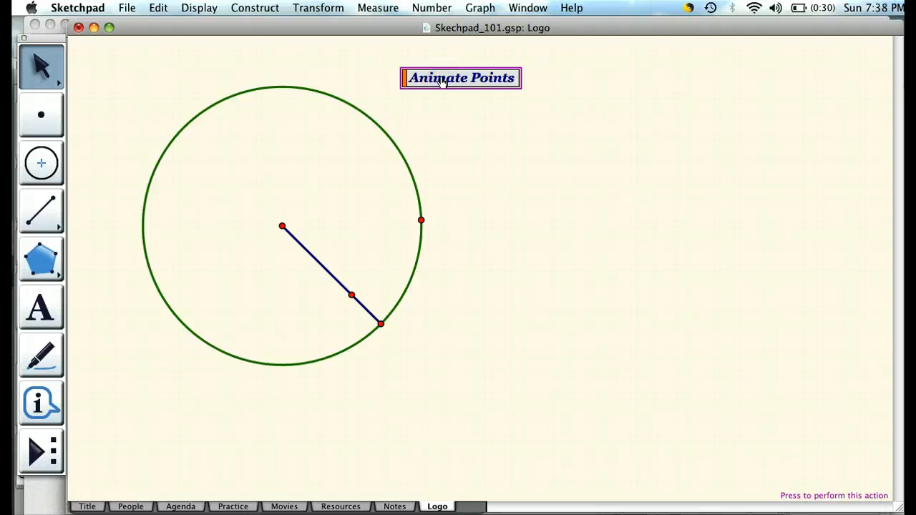
pyautogui.click(442, 81)
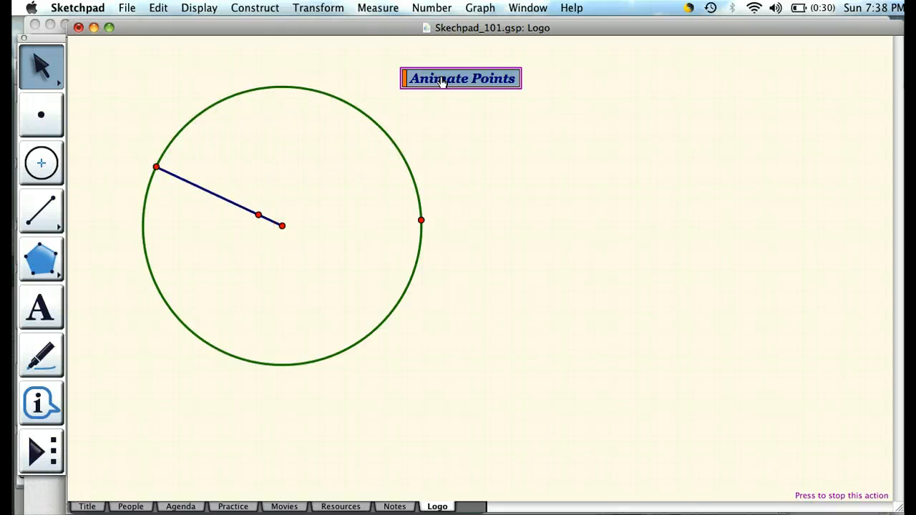
pyautogui.click(443, 80)
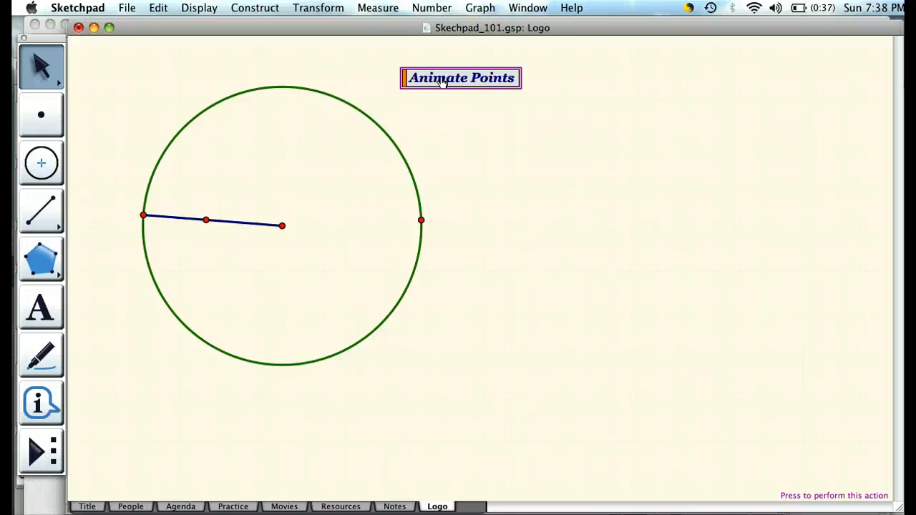
pyautogui.click(446, 128)
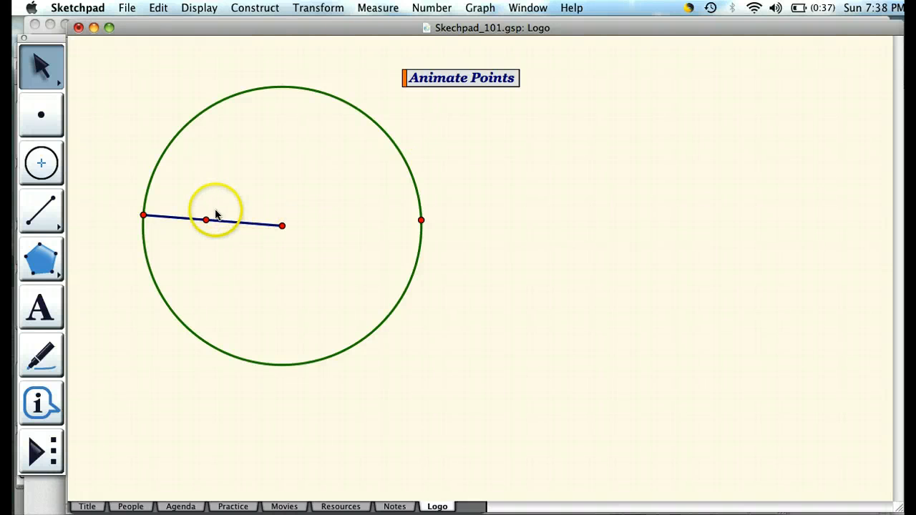
# Step: Select the point on the radius segment, watch the Safari tutorial up to 1:55, pause it and return to Sketchpad
pyautogui.click(206, 219)
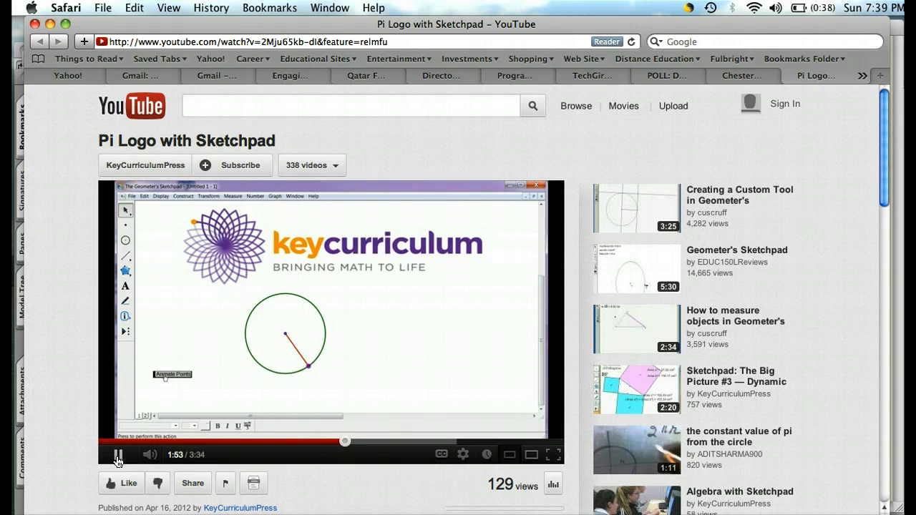
pyautogui.click(118, 457)
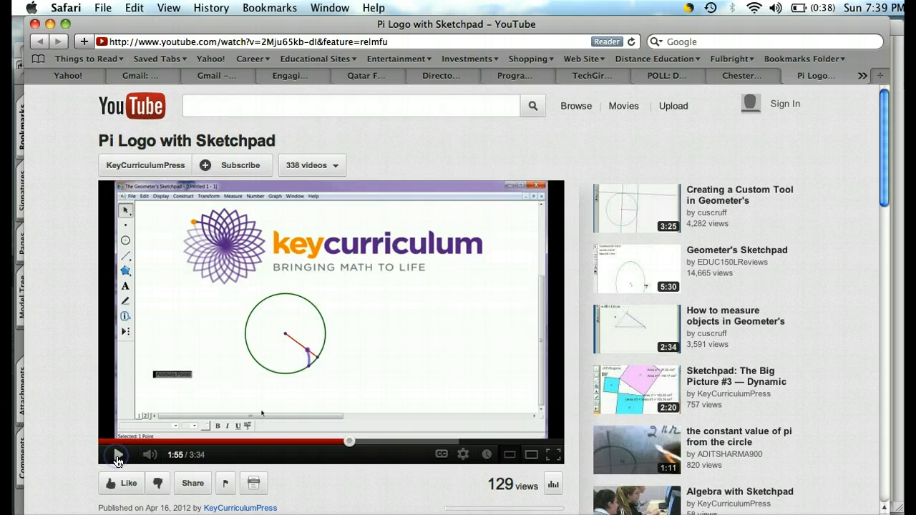
pyautogui.press('super+Tab')
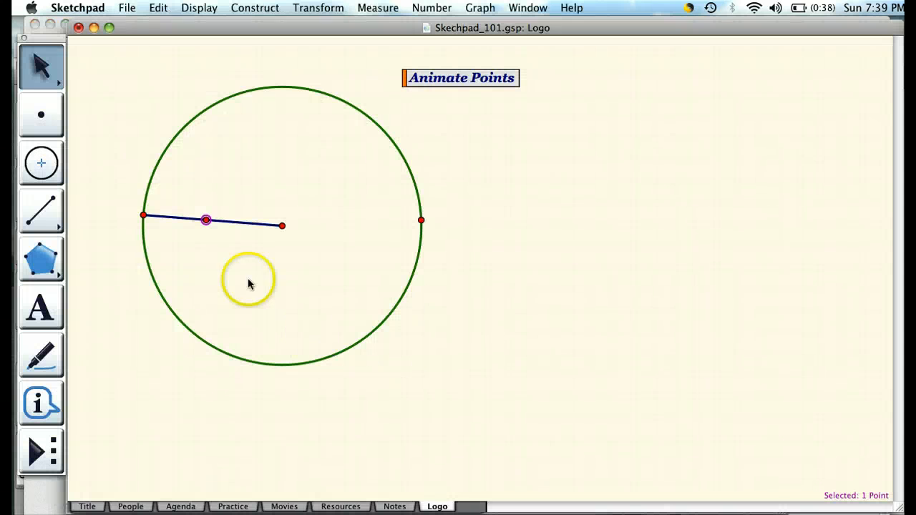
# Step: Bring the circle's radius point, the segment's endpoint and the segment's inner point together at the lower right of the circumference
pyautogui.moveTo(421, 219); pyautogui.dragTo(394, 308)
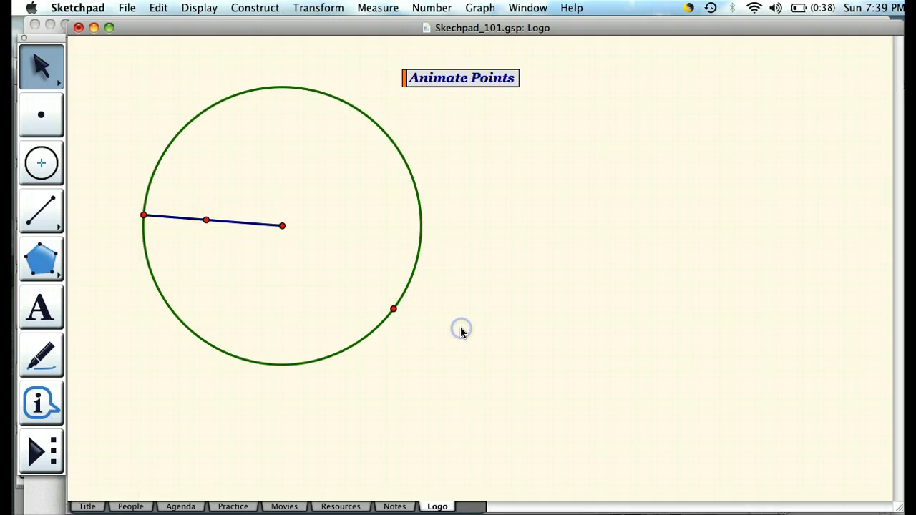
pyautogui.click(143, 215)
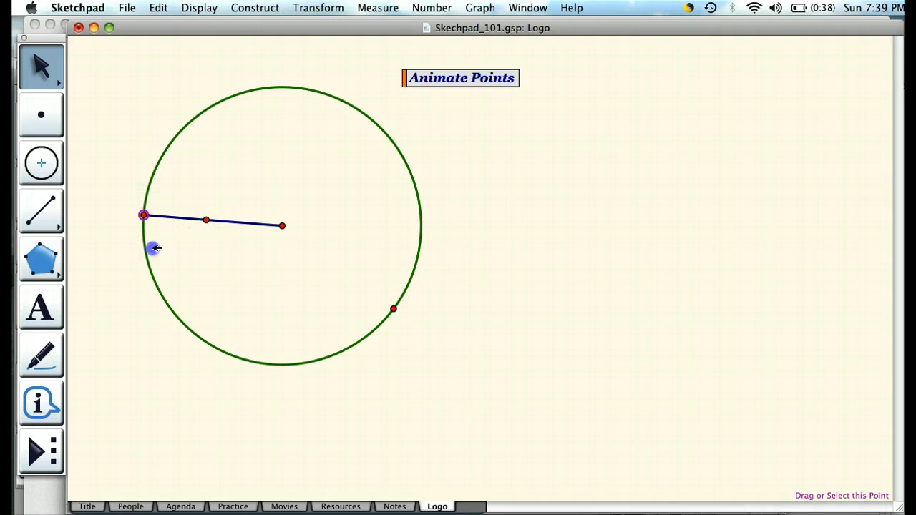
pyautogui.moveTo(154, 247); pyautogui.dragTo(398, 312)
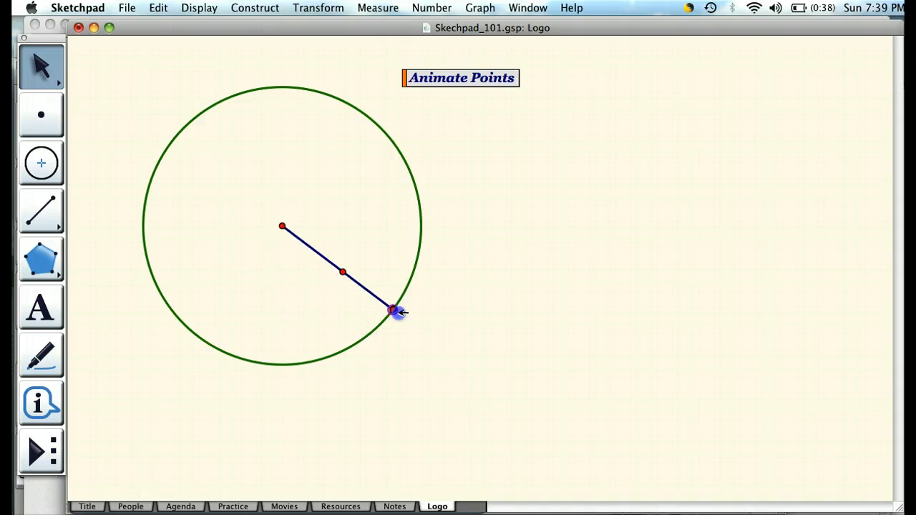
pyautogui.click(356, 265)
pyautogui.moveTo(345, 272); pyautogui.dragTo(400, 304)
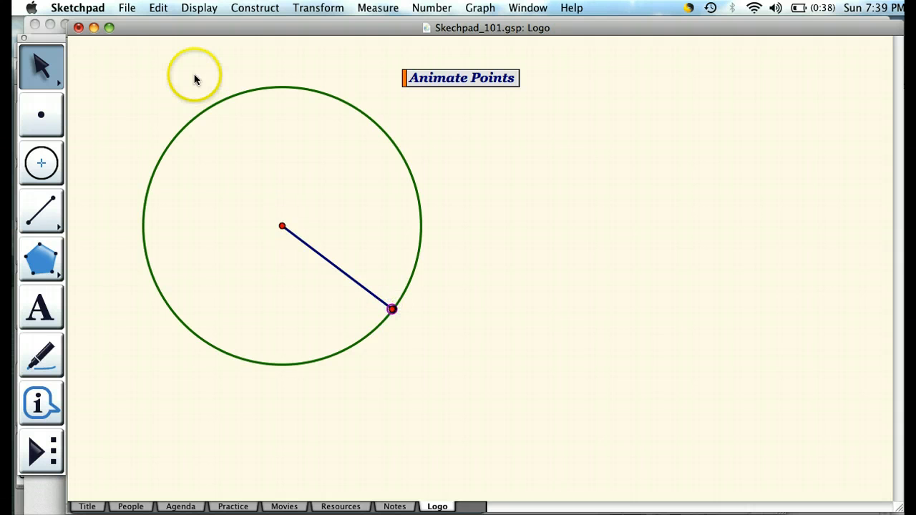
# Step: Turn on tracing for the selected point on the radius segment
pyautogui.click(198, 8)
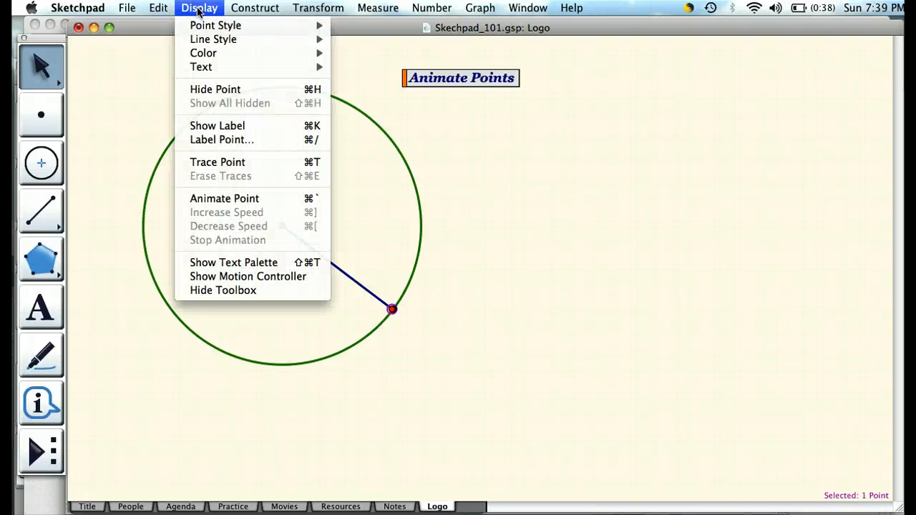
pyautogui.moveTo(159, 10)
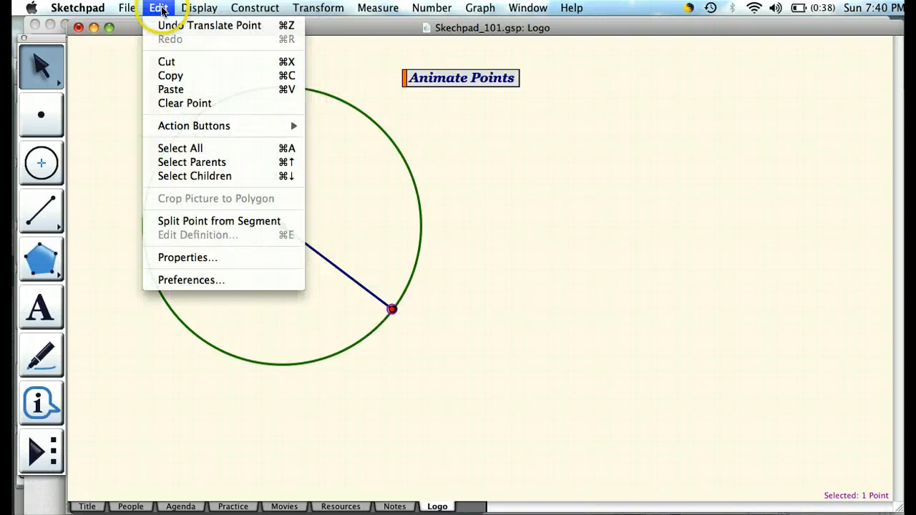
pyautogui.moveTo(185, 12)
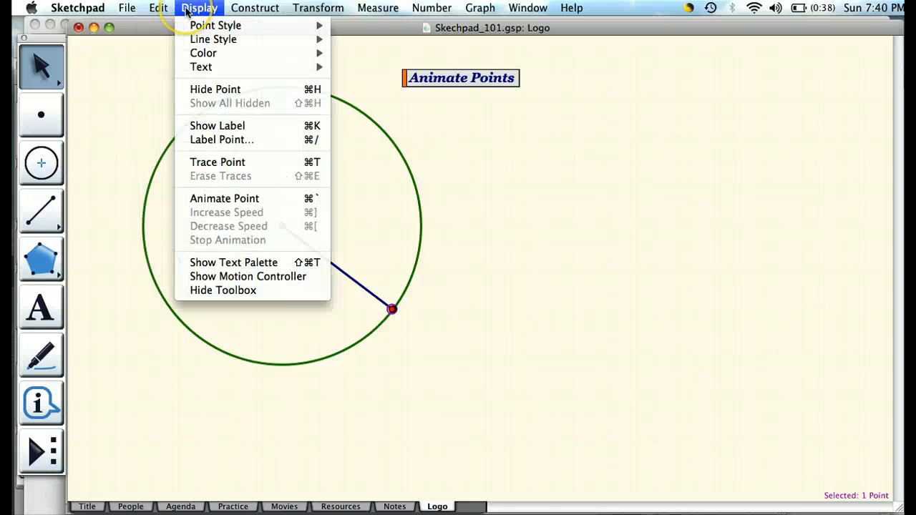
pyautogui.click(203, 163)
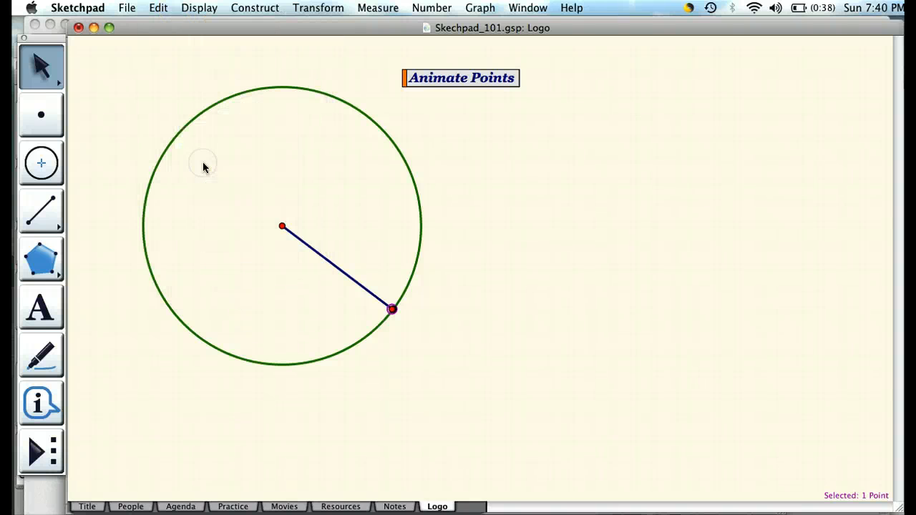
# Step: Clear the selection, run the Animate Points animation so the point traces petal curves inside the circle, and stop it
pyautogui.click(506, 176)
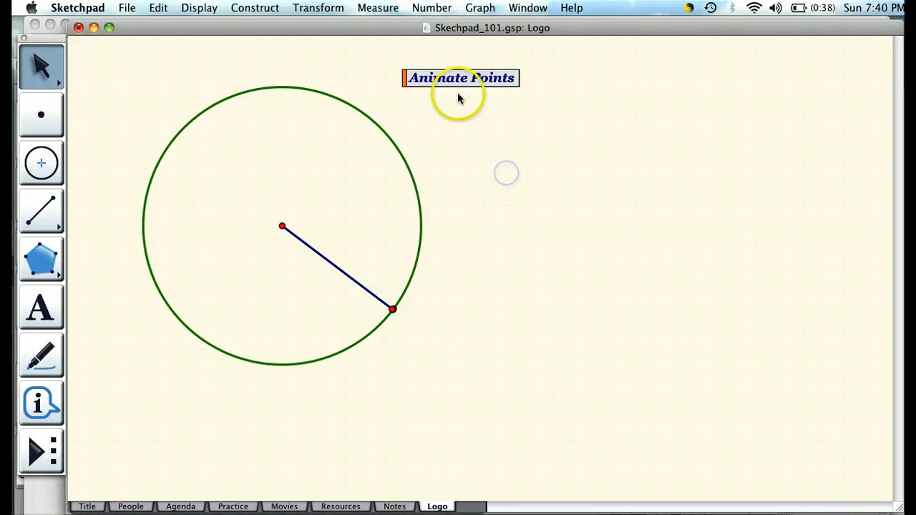
pyautogui.click(444, 81)
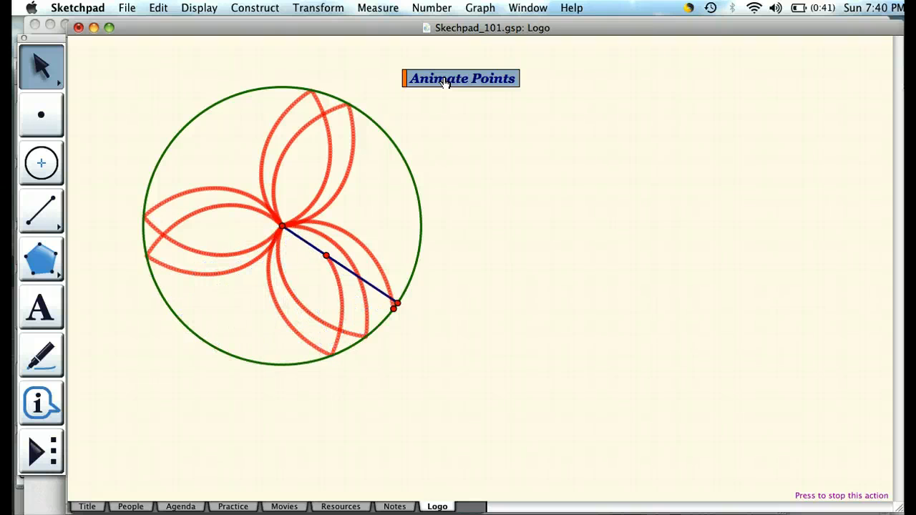
pyautogui.click(319, 294)
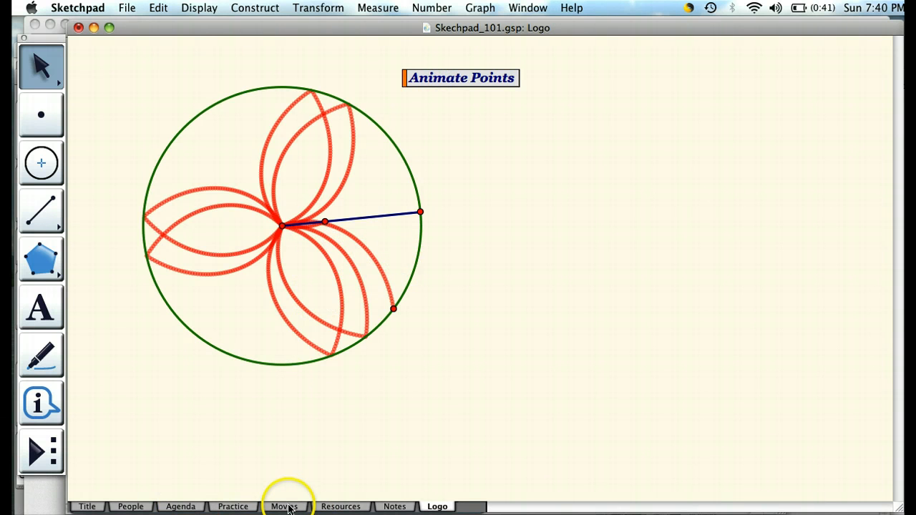
# Step: Go to the Movies page and start its Make the Logo! animation to view the finished example
pyautogui.click(181, 506)
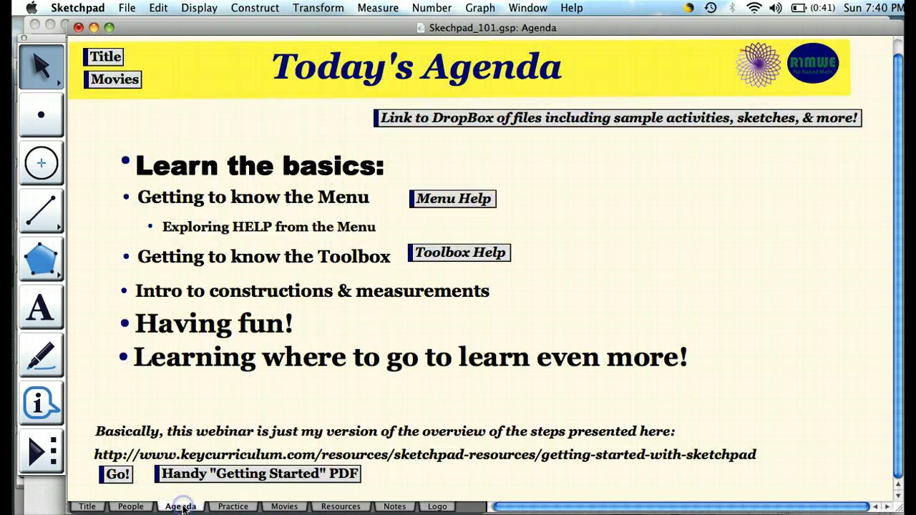
pyautogui.click(286, 506)
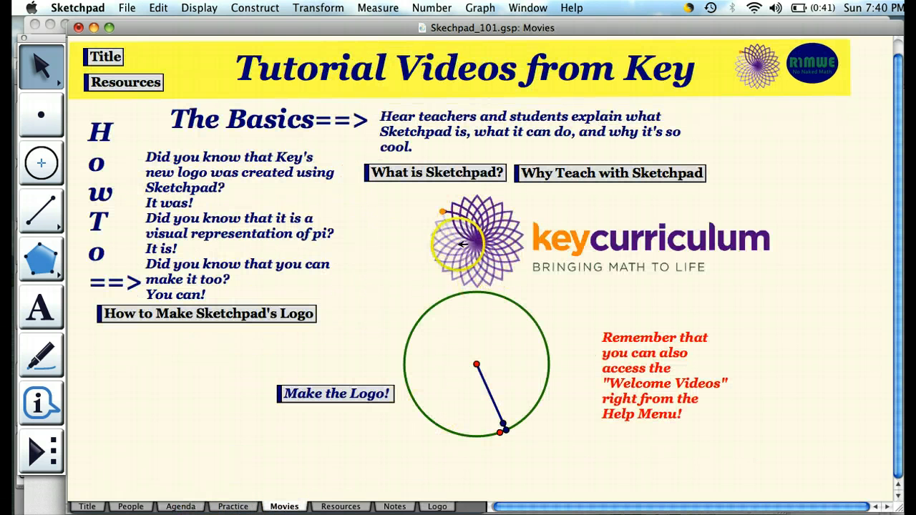
pyautogui.click(359, 396)
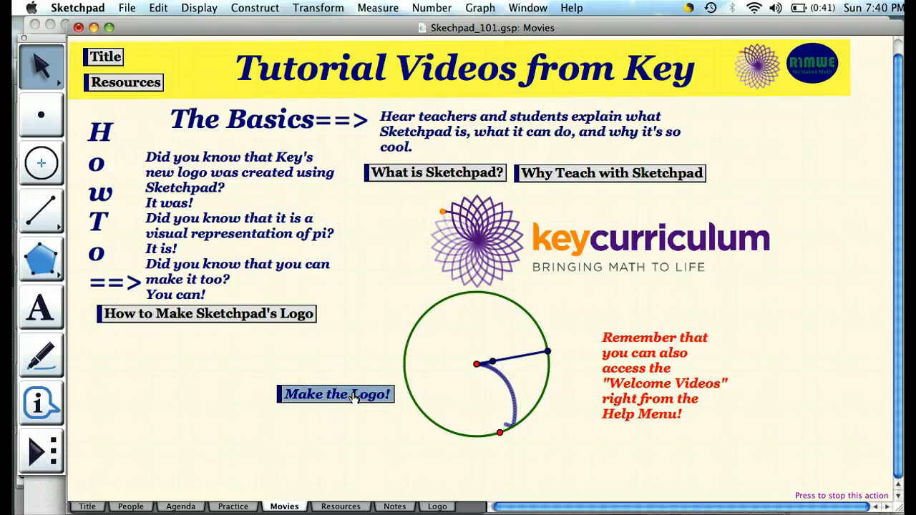